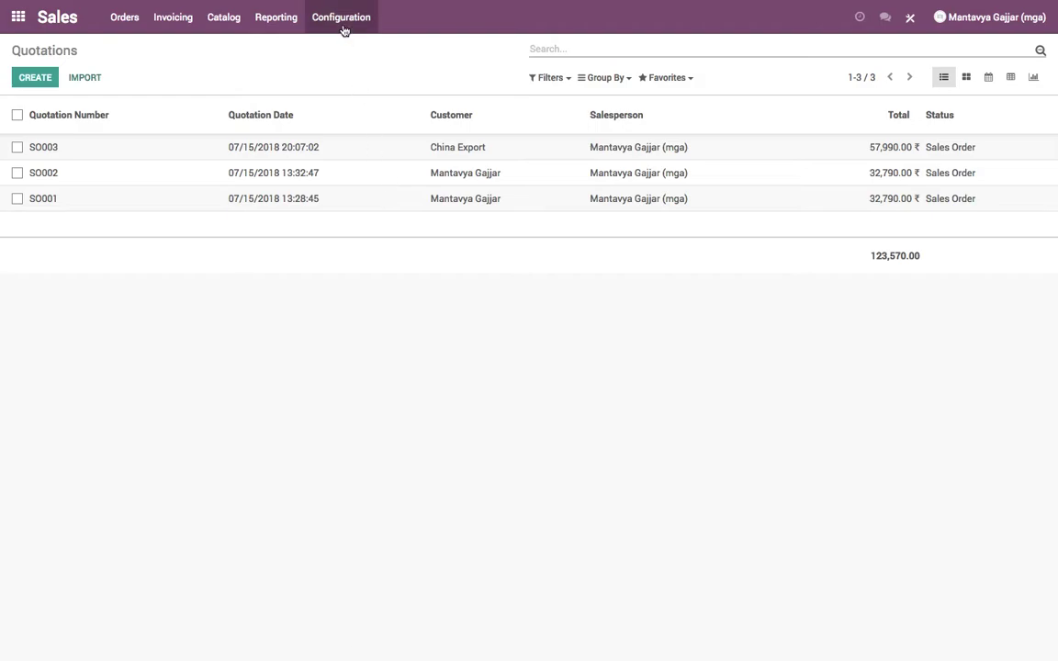
- Open the Sales settings, scroll to Quotations & Orders, and open the default quotation template
click(342, 42)
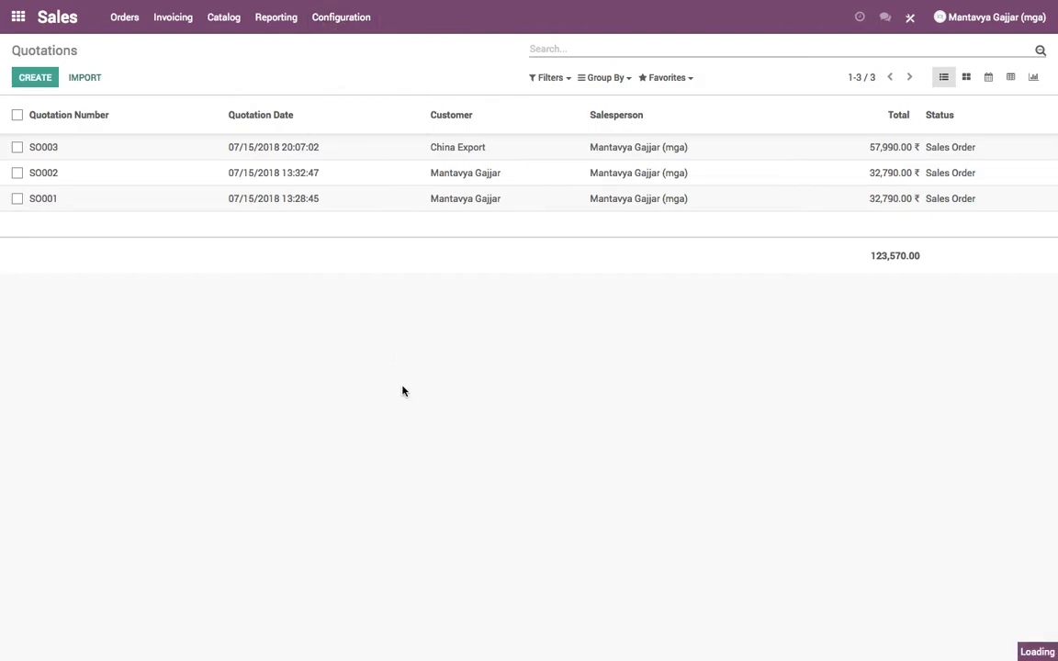
scroll(459, 465, down, 4)
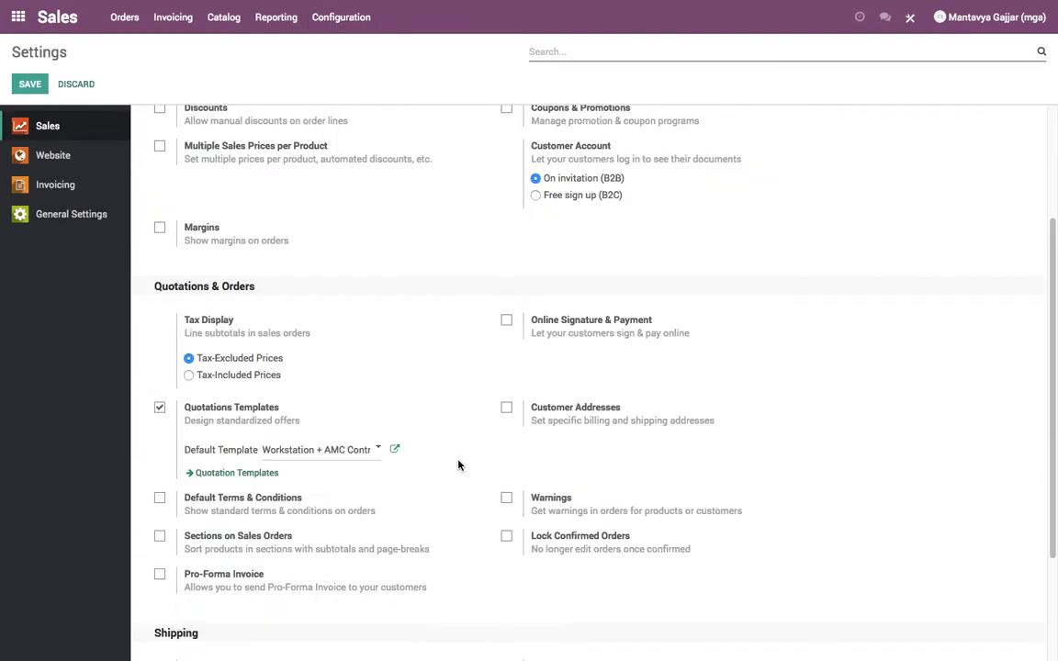
drag(186, 244, 317, 280)
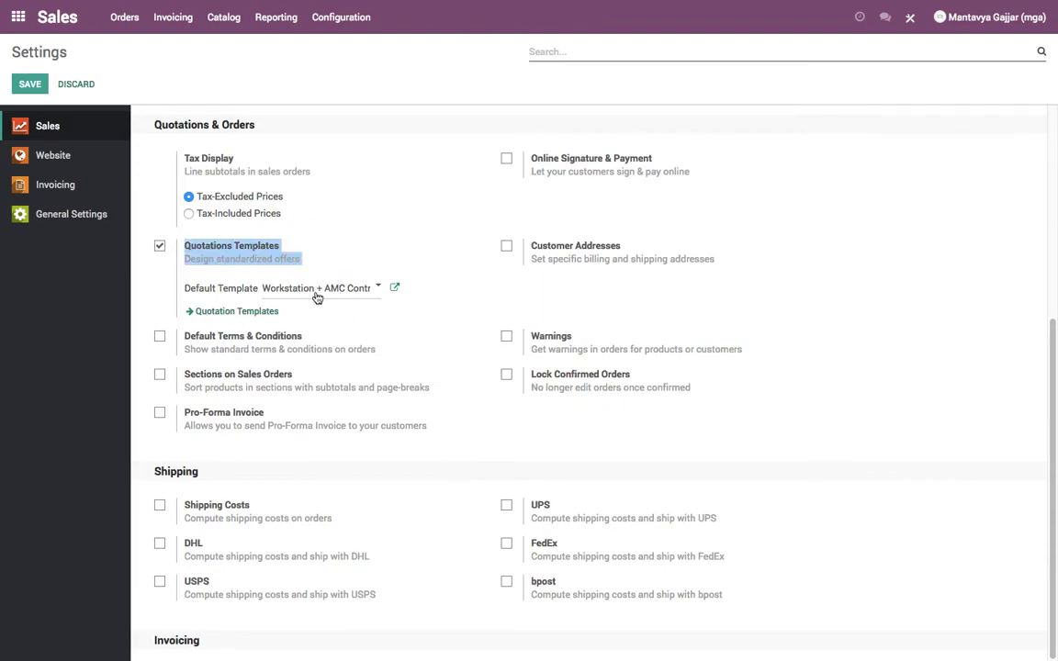
click(396, 290)
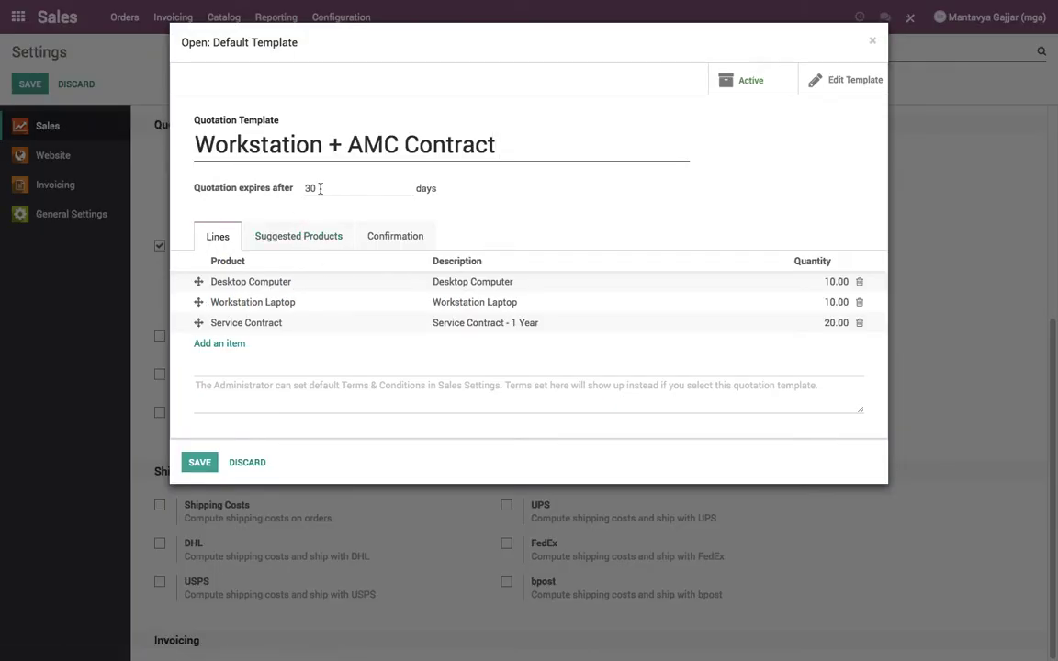
- Delete the Service Contract line from the Workstation + AMC Contract template
click(281, 238)
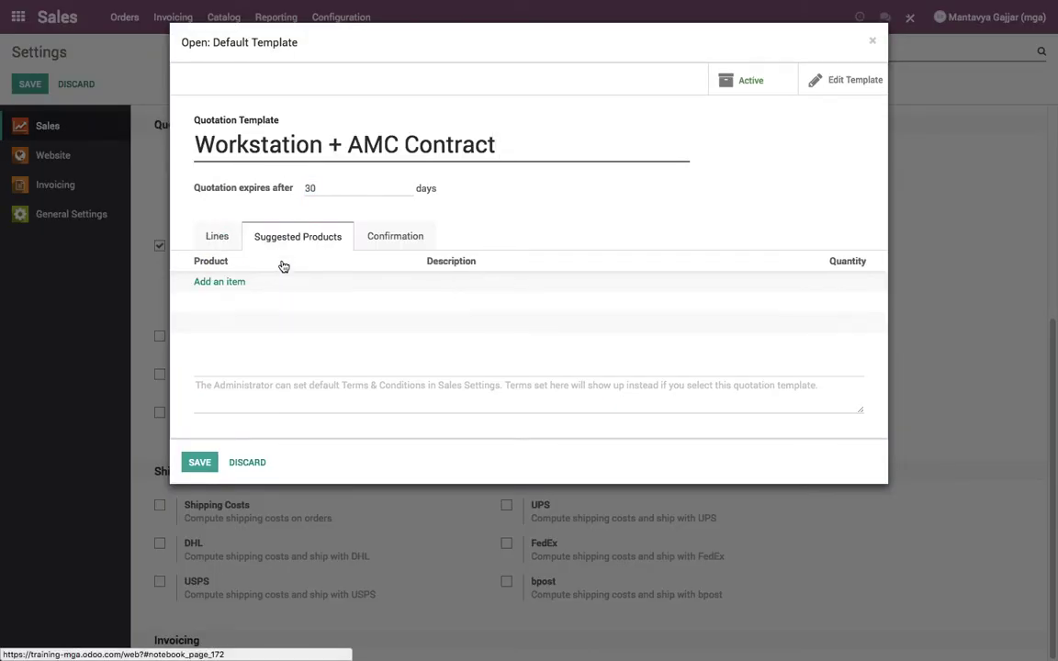
click(213, 238)
click(859, 323)
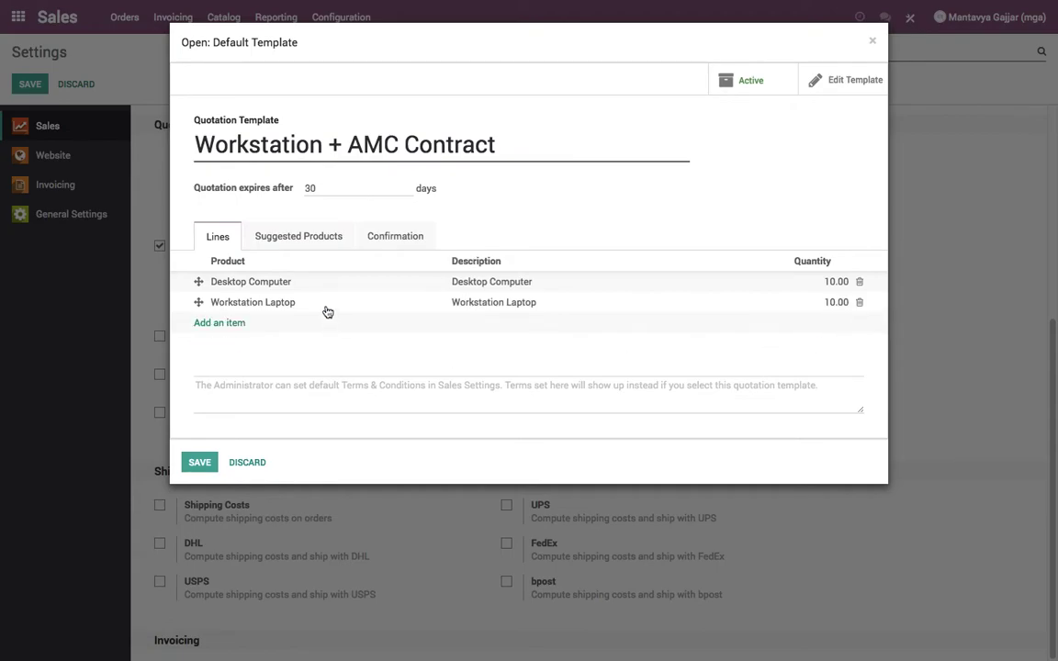
- Add Workstation Laptop as a suggested product with quantity 10
click(296, 236)
click(224, 281)
click(260, 288)
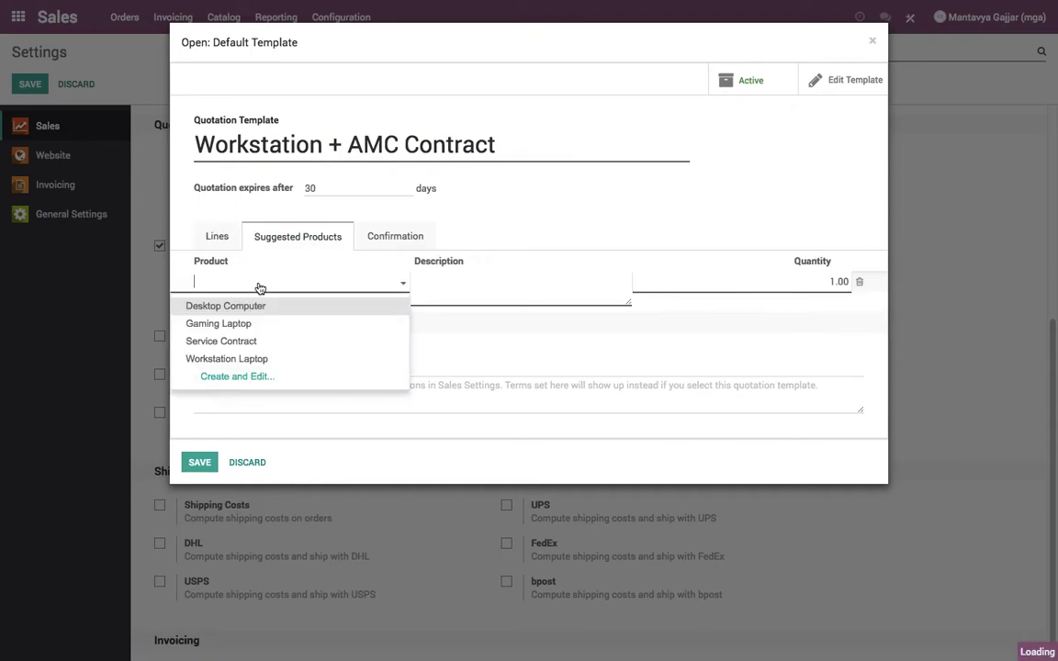
click(226, 359)
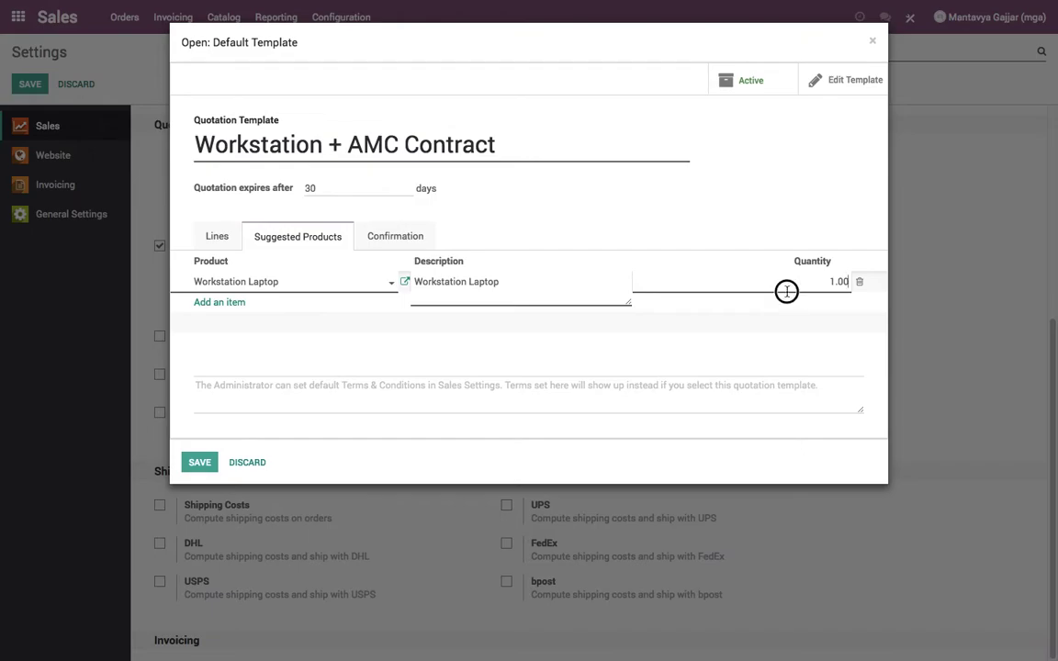
click(840, 283)
text(1)
click(779, 217)
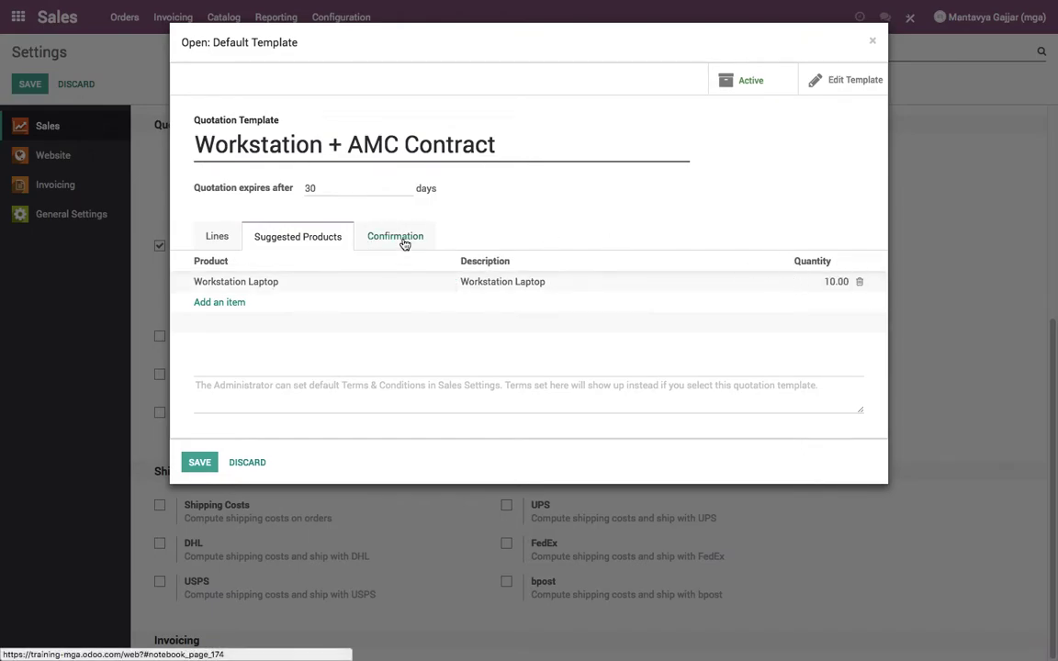
click(401, 238)
- Set Confirmation Mode to Online Payment and Confirmation Mail to 'Online Quote: confirmation e-mail'
click(310, 286)
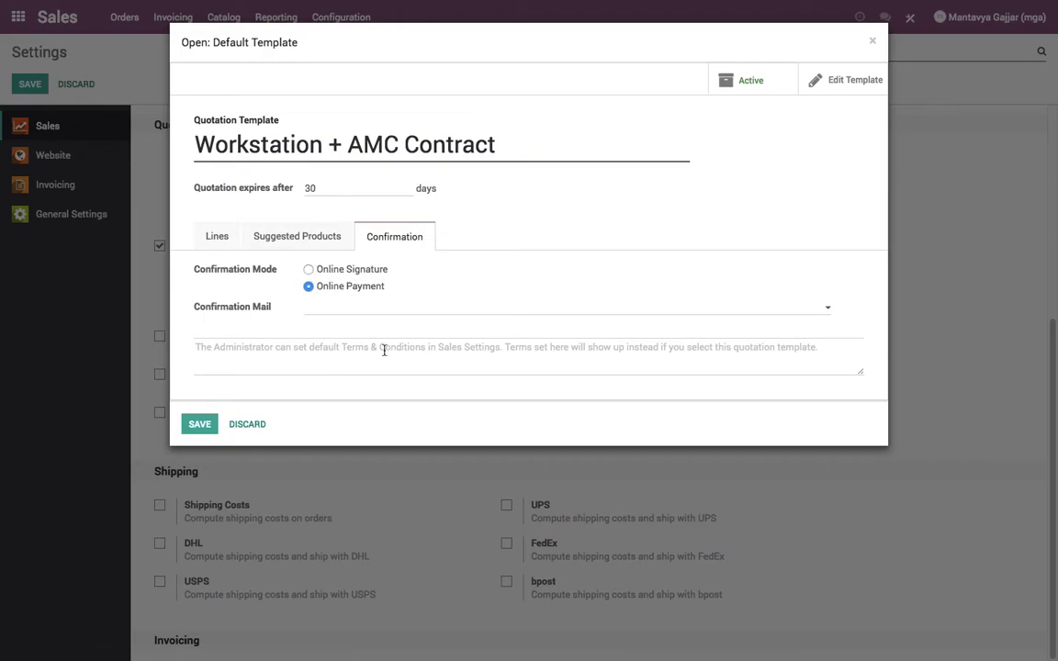
click(397, 312)
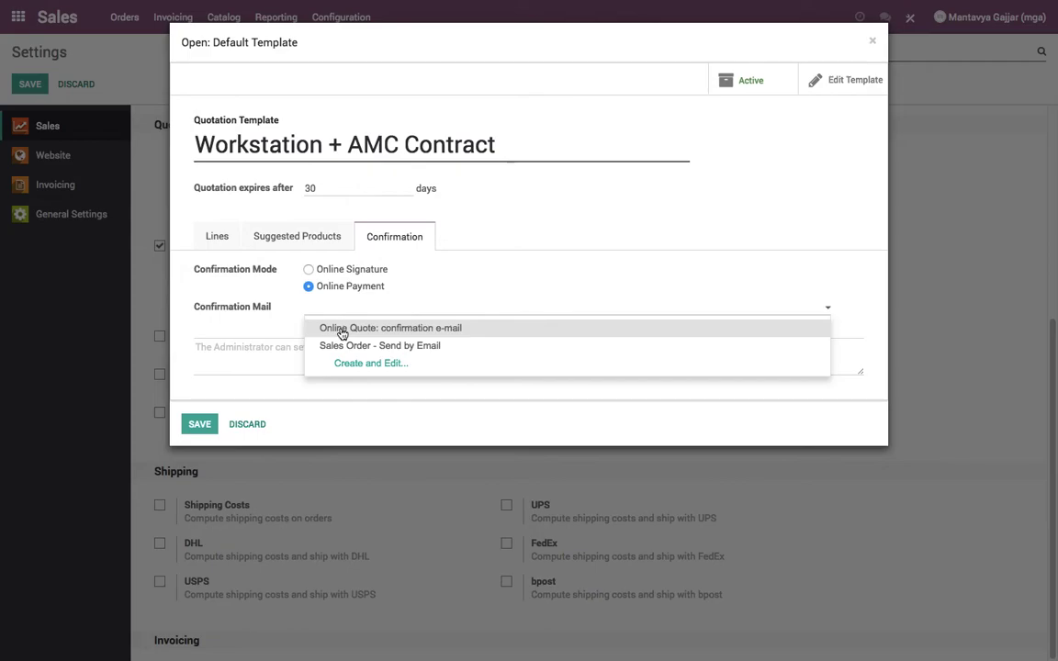
click(527, 339)
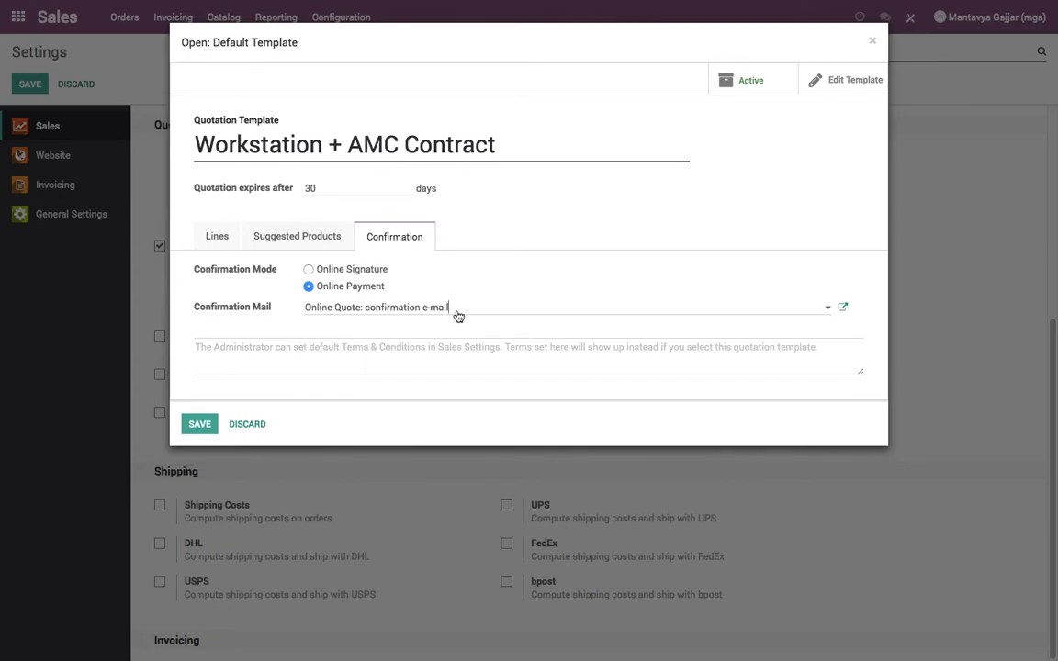
- Recheck the template's tabs, then save the template and the Sales settings
click(291, 239)
click(211, 238)
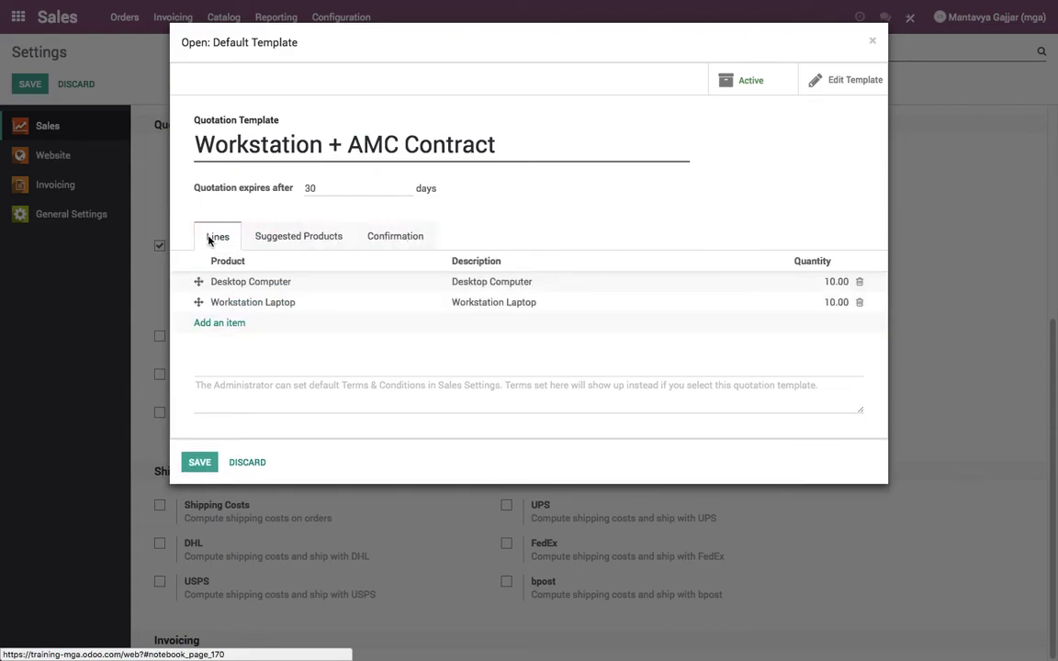
click(378, 236)
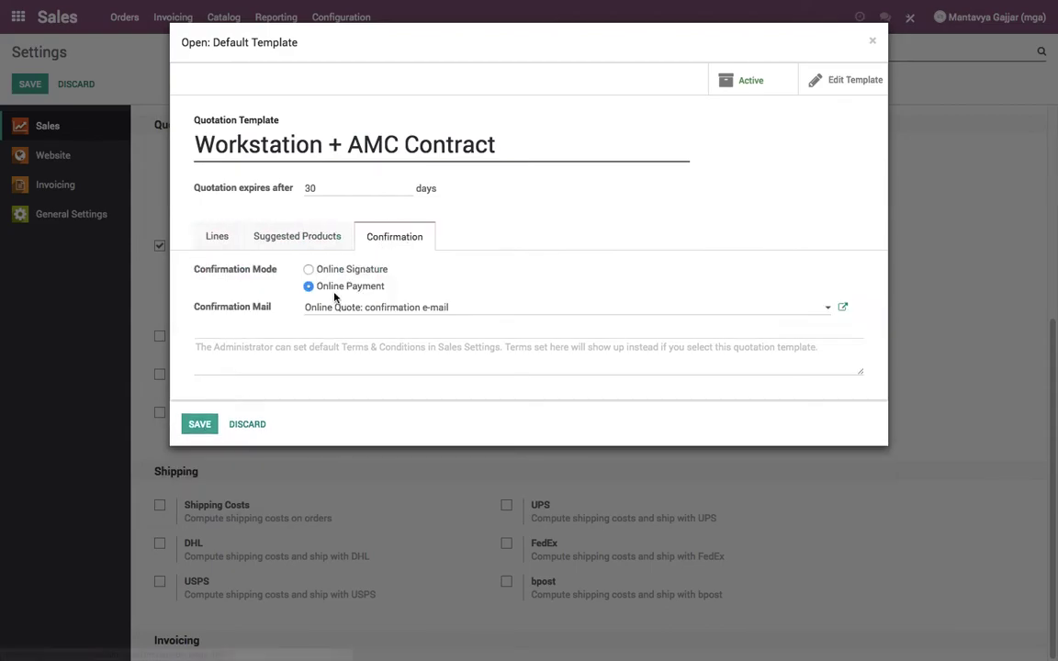
click(199, 424)
click(35, 89)
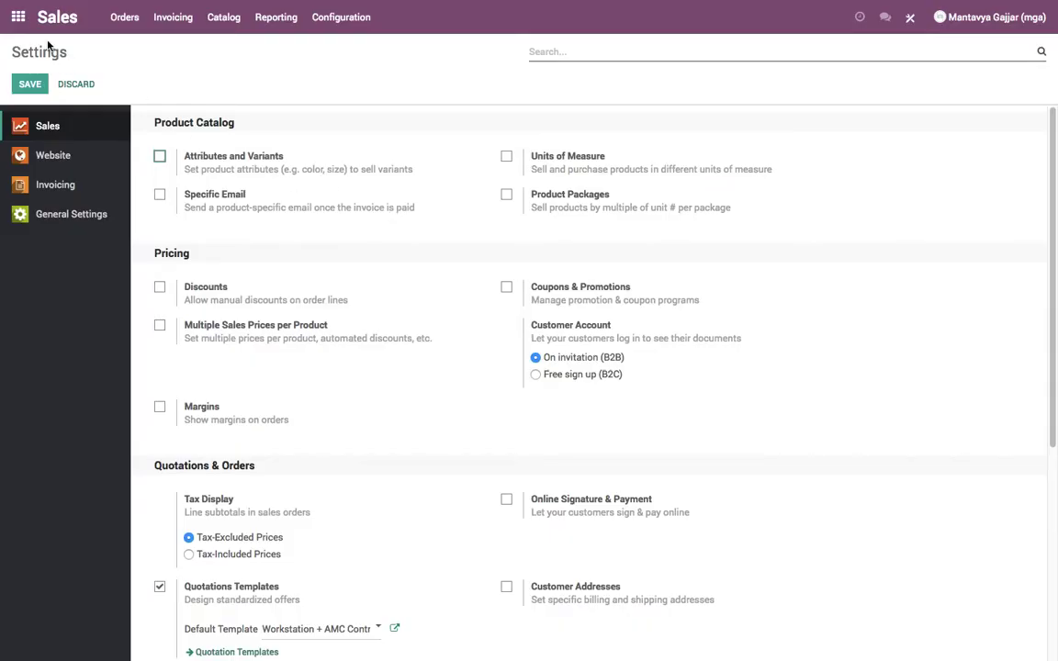
- Create a new quotation with China Export as the customer
click(124, 17)
click(111, 44)
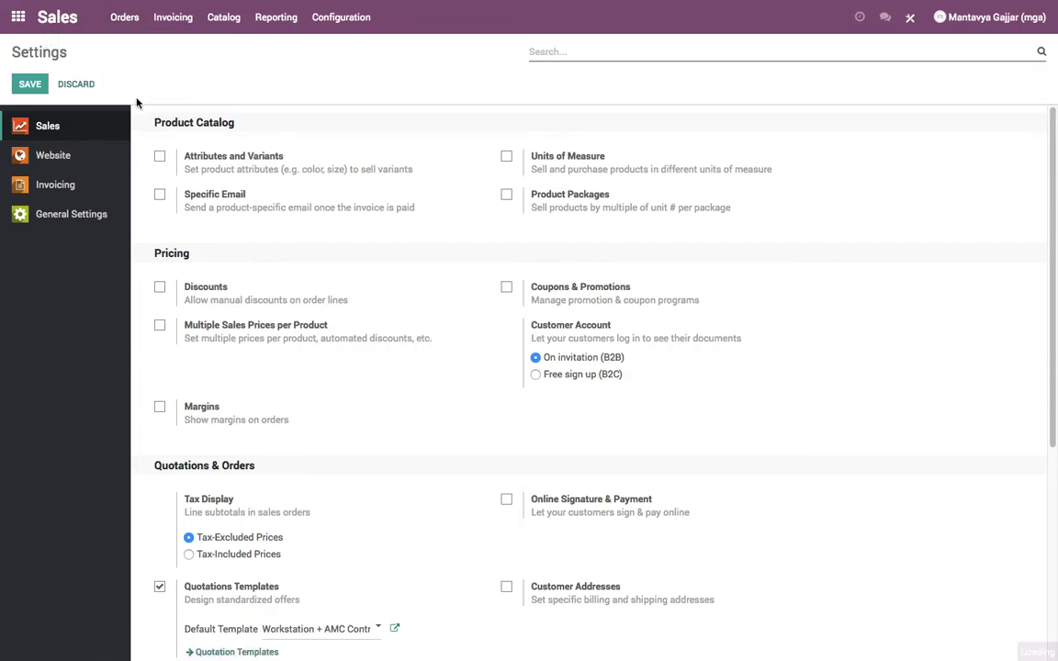
click(39, 78)
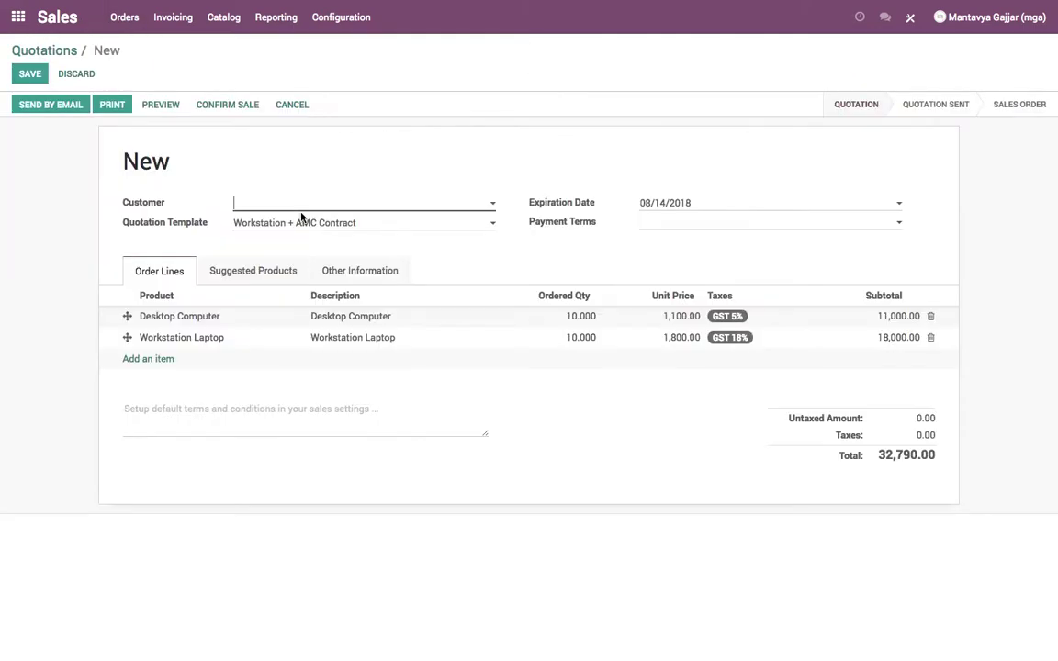
click(301, 210)
click(295, 220)
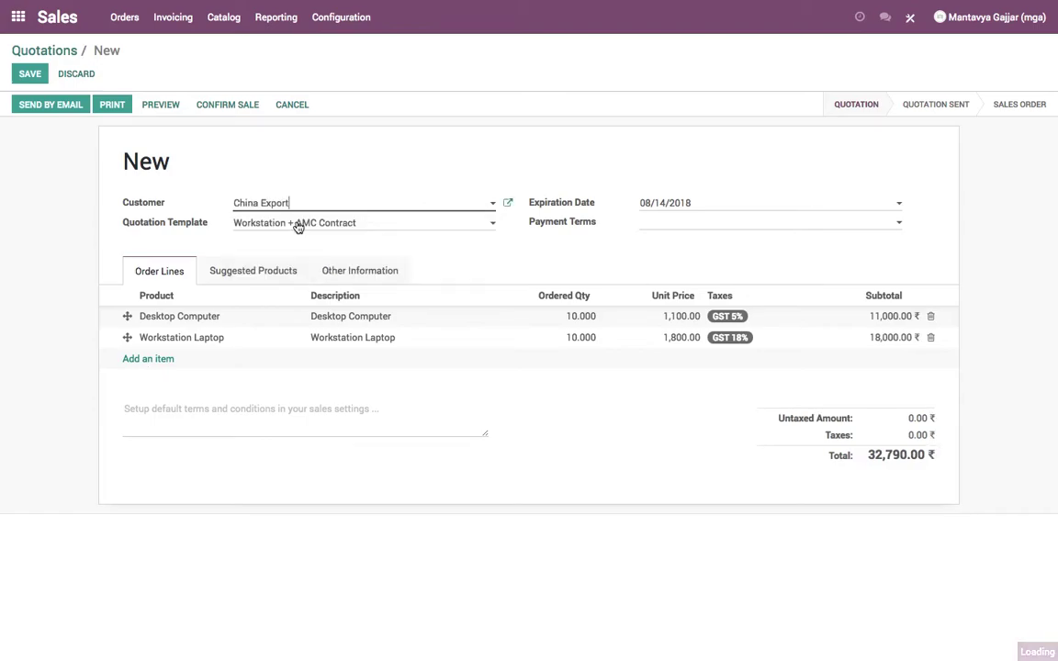
- Review the quotation's Suggested Products and Other Information tabs, then save it
click(239, 273)
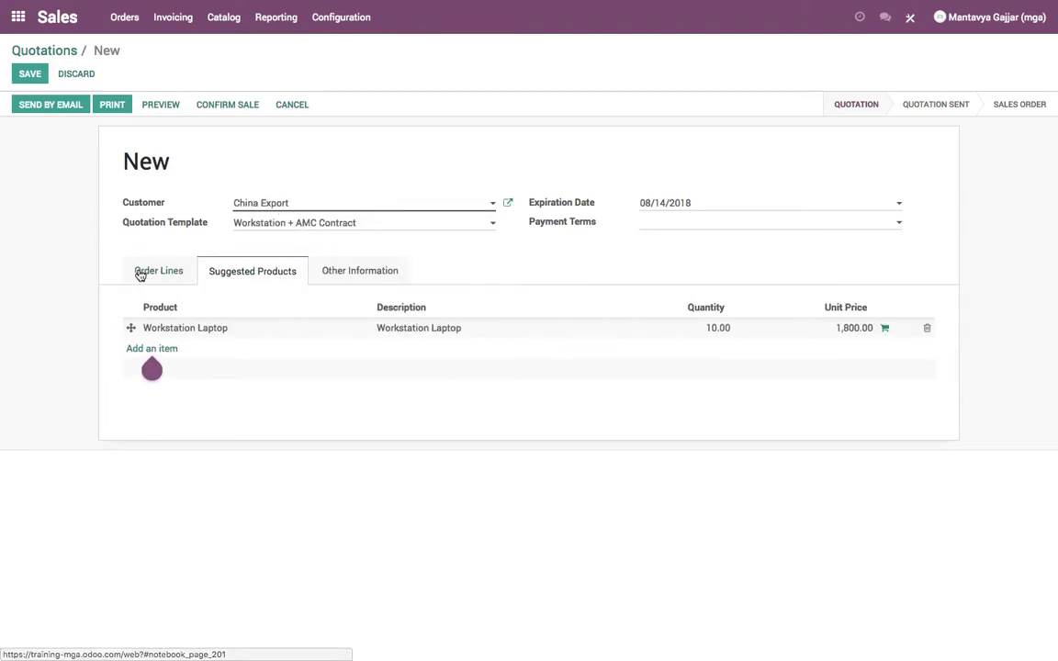
click(328, 272)
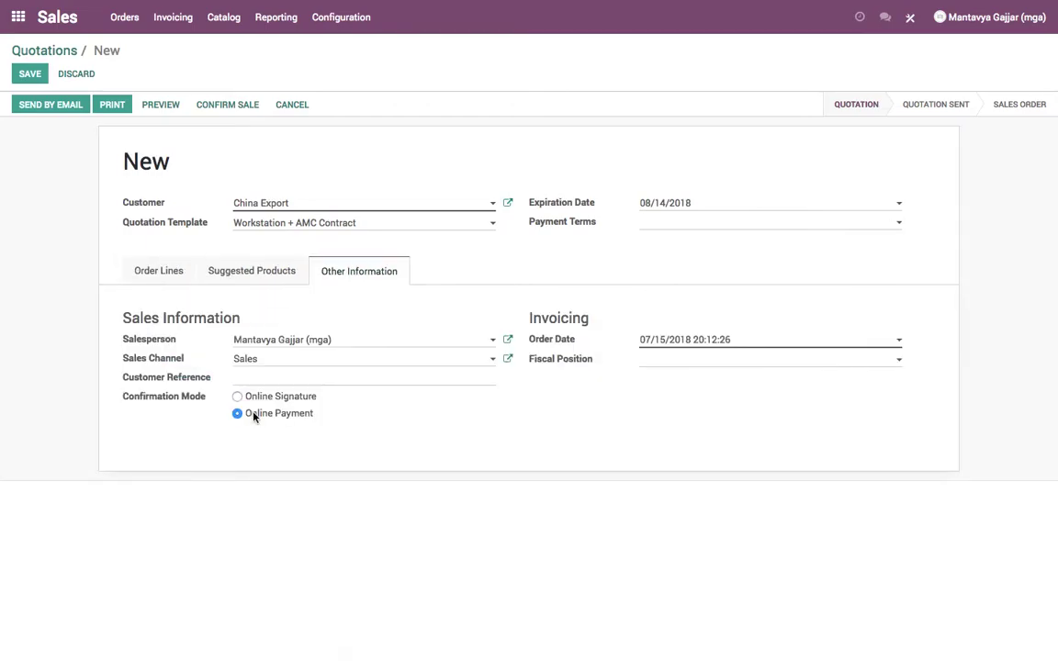
drag(257, 416, 307, 412)
click(156, 273)
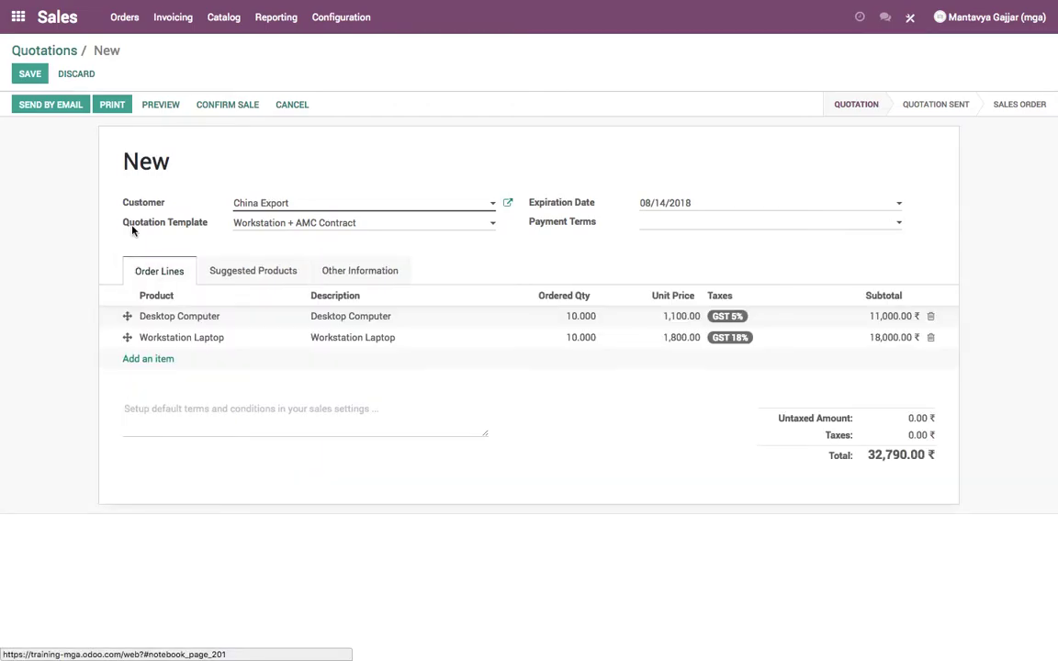
click(31, 74)
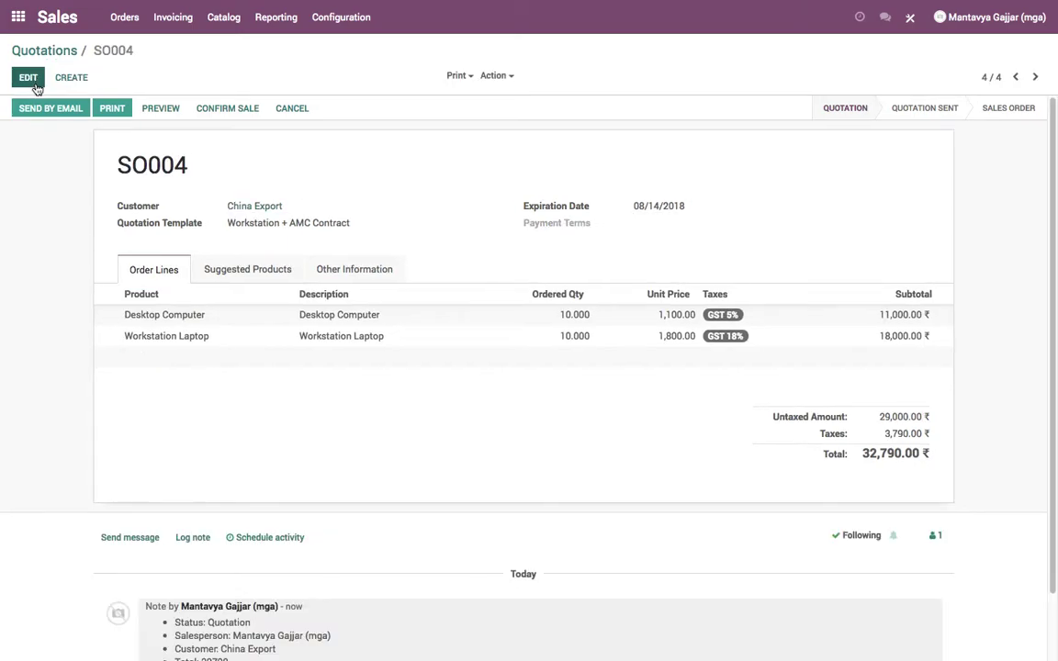
- Send quotation SO004 to China Export by email and check the chatter
click(55, 109)
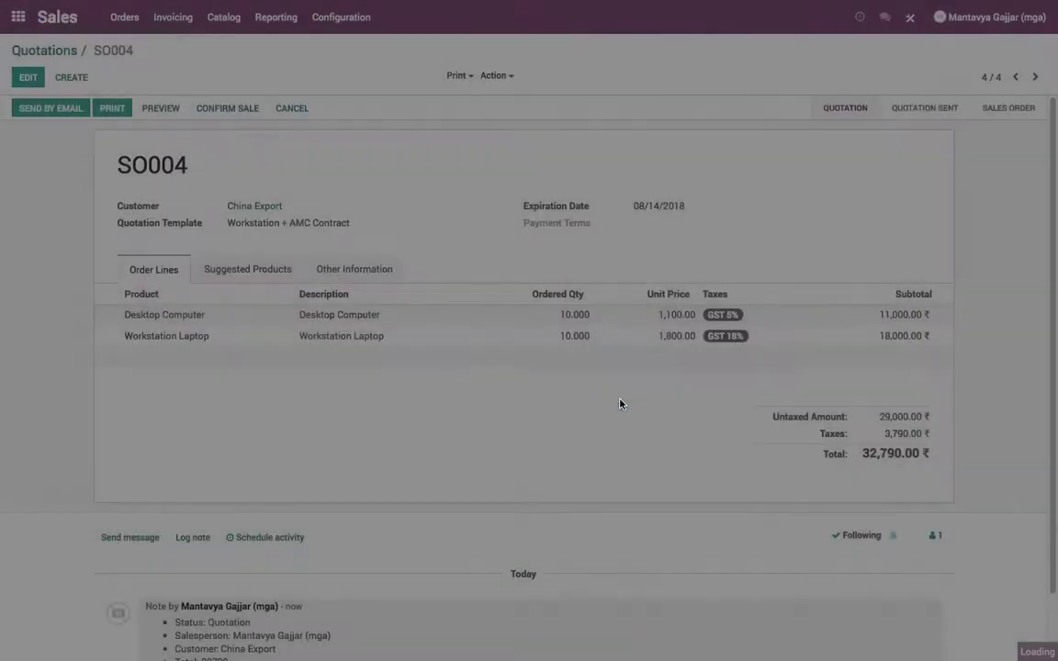
scroll(499, 240, down, 5)
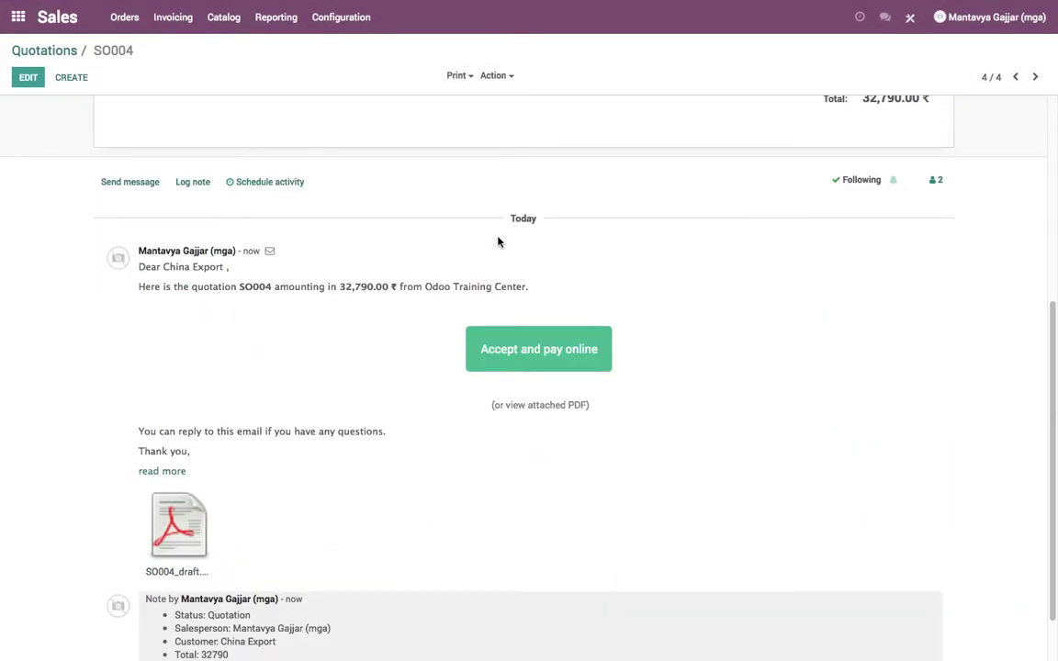
scroll(506, 242, down, 1)
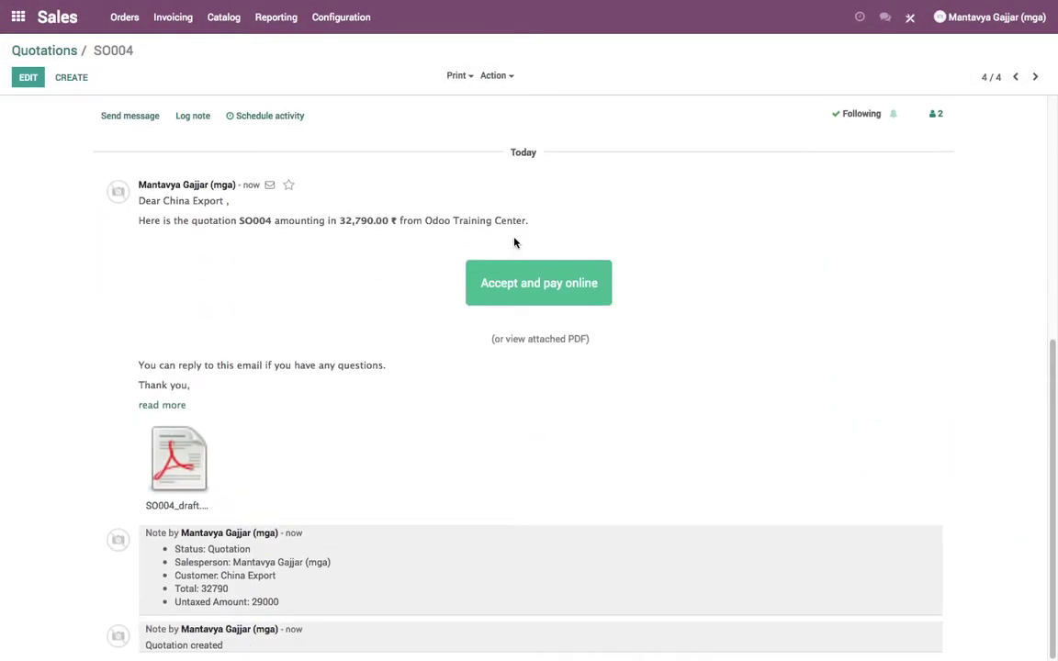
scroll(514, 242, up, 6)
- Log out of Odoo and switch to the Gmail inbox
click(1020, 18)
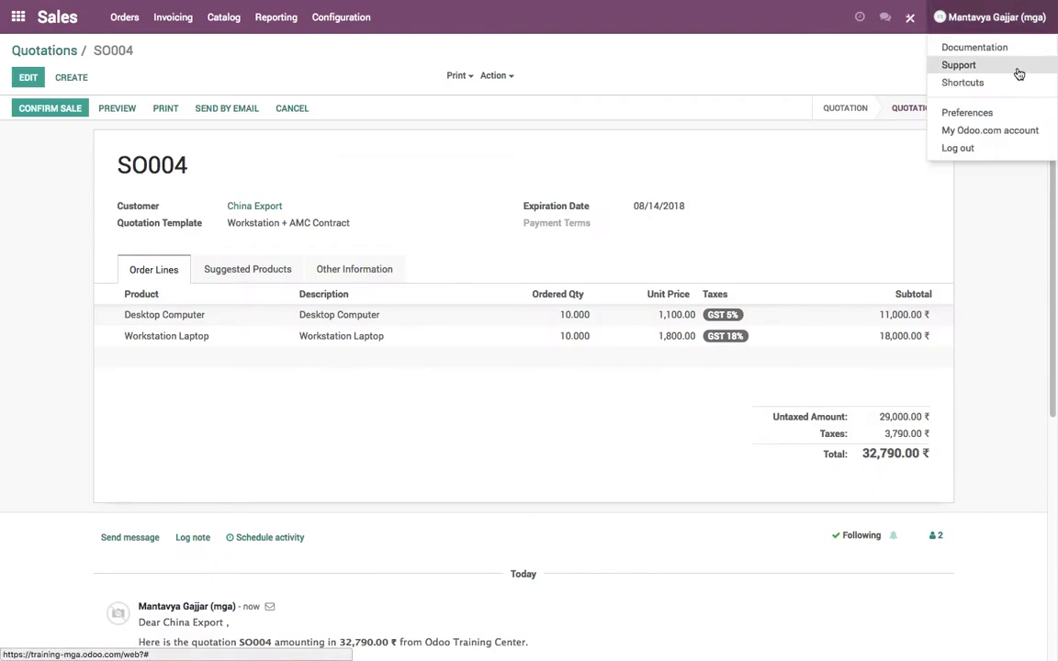
click(1004, 147)
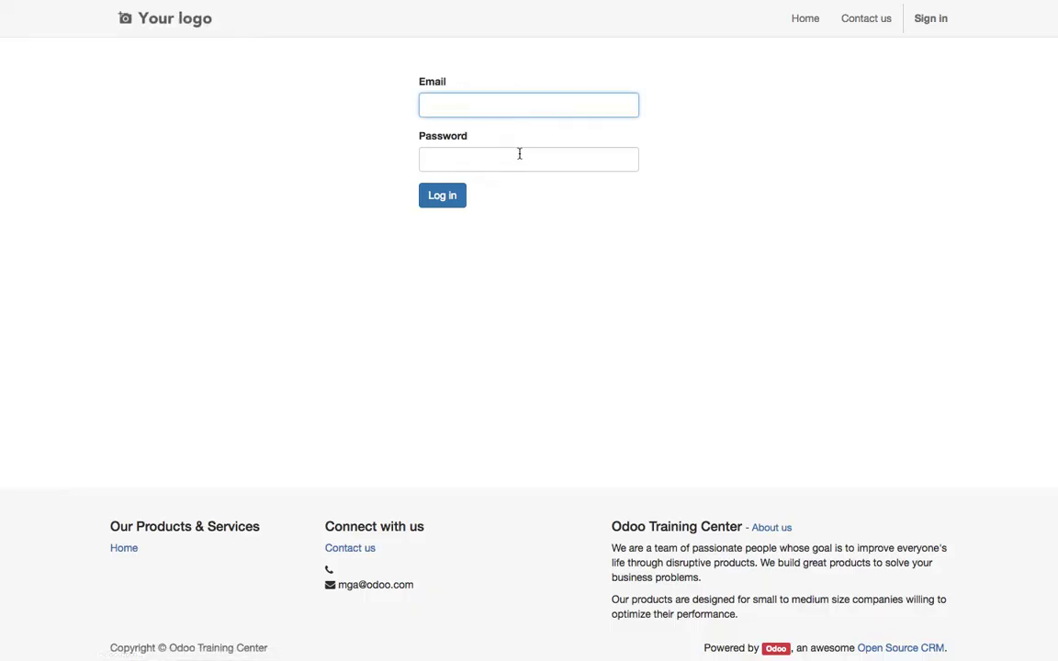
click(342, 35)
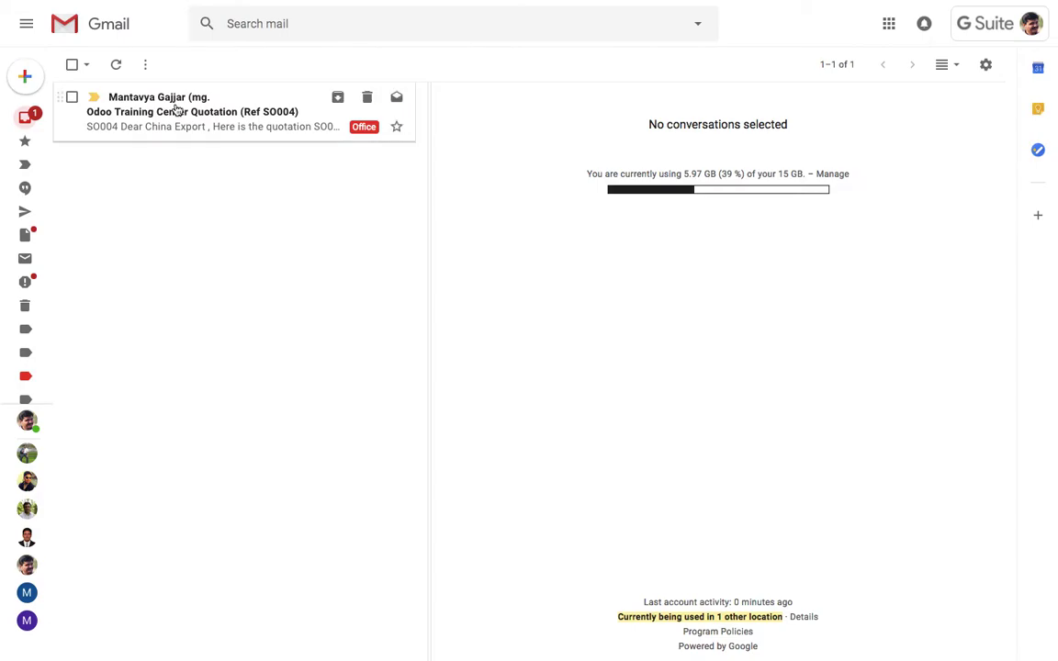
- Open the SO004 quotation email, check its sender details, and display its images
click(261, 110)
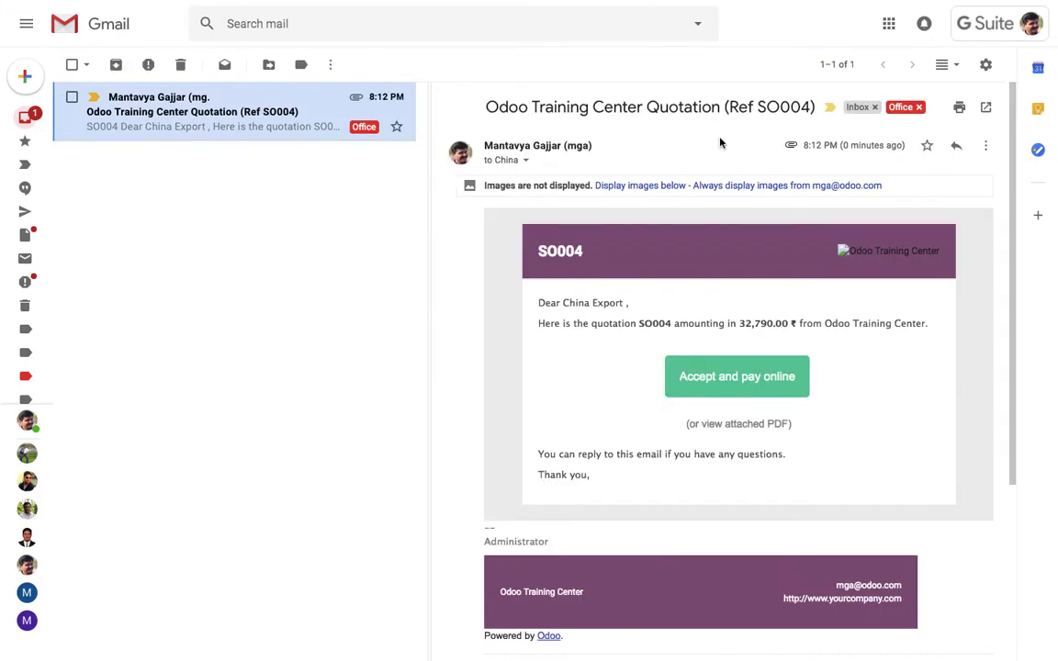
click(526, 160)
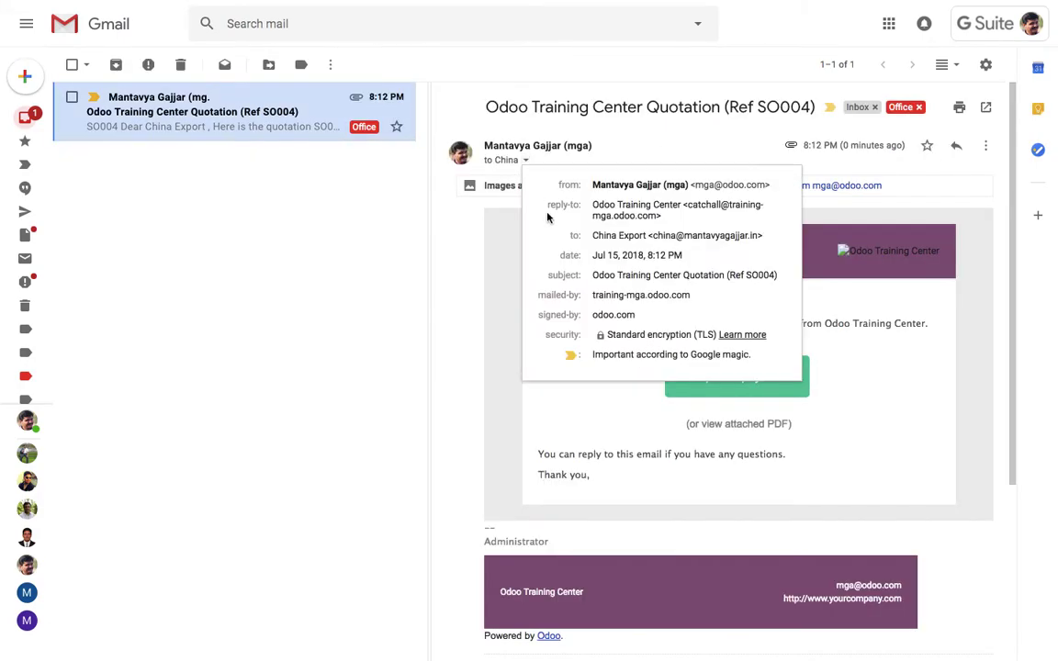
drag(595, 236, 732, 236)
click(721, 216)
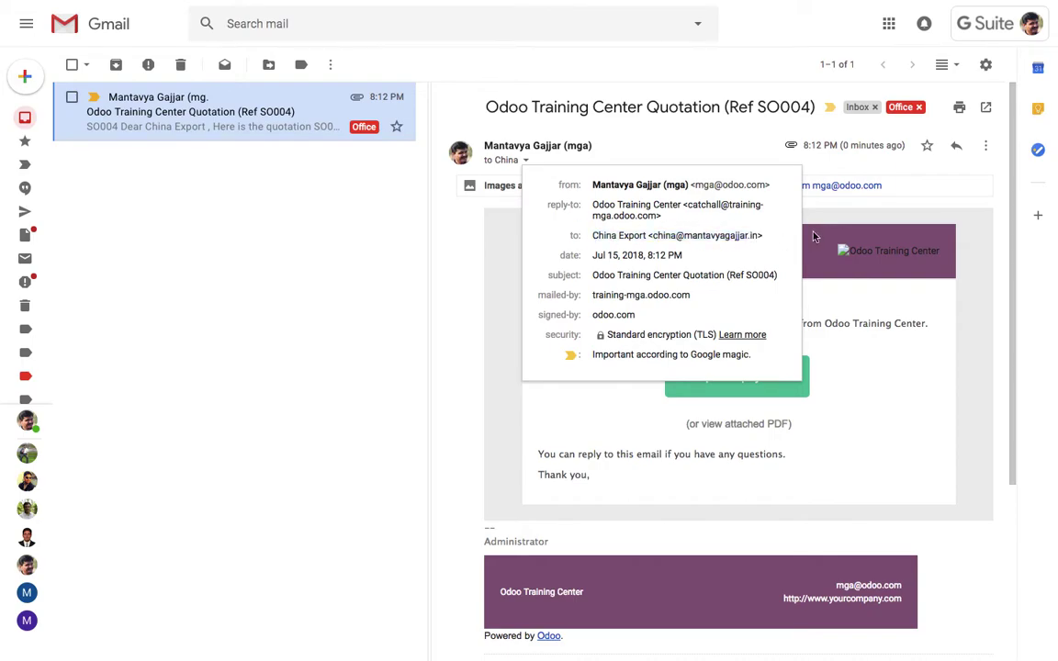
click(637, 190)
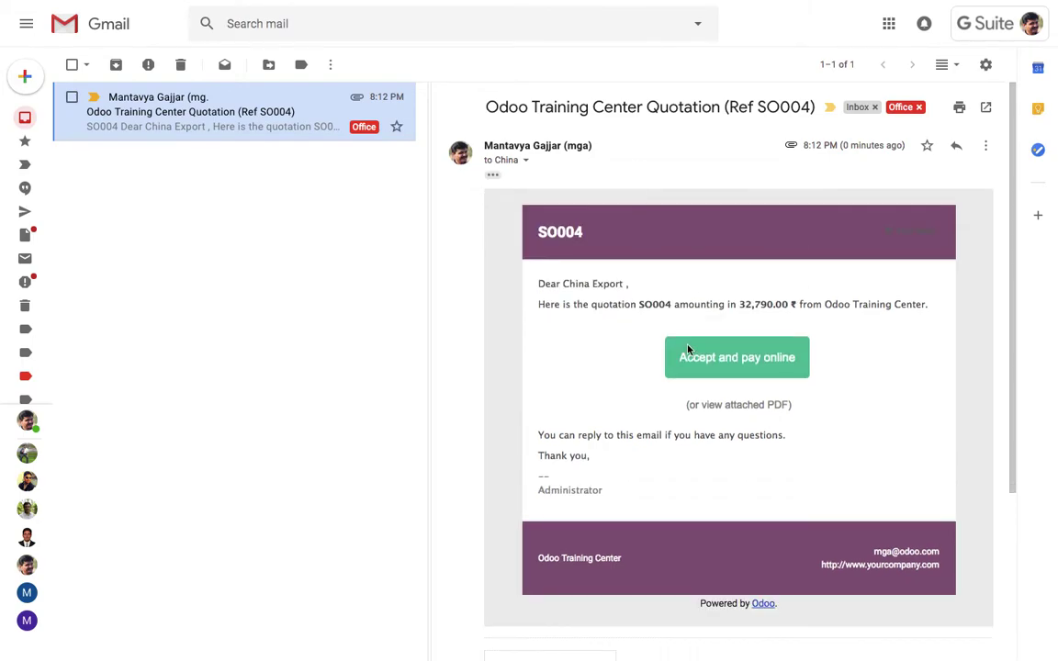
- Preview the SO004_draft.pdf attachment, close it, and follow 'Accept and pay online'
scroll(732, 393, down, 3)
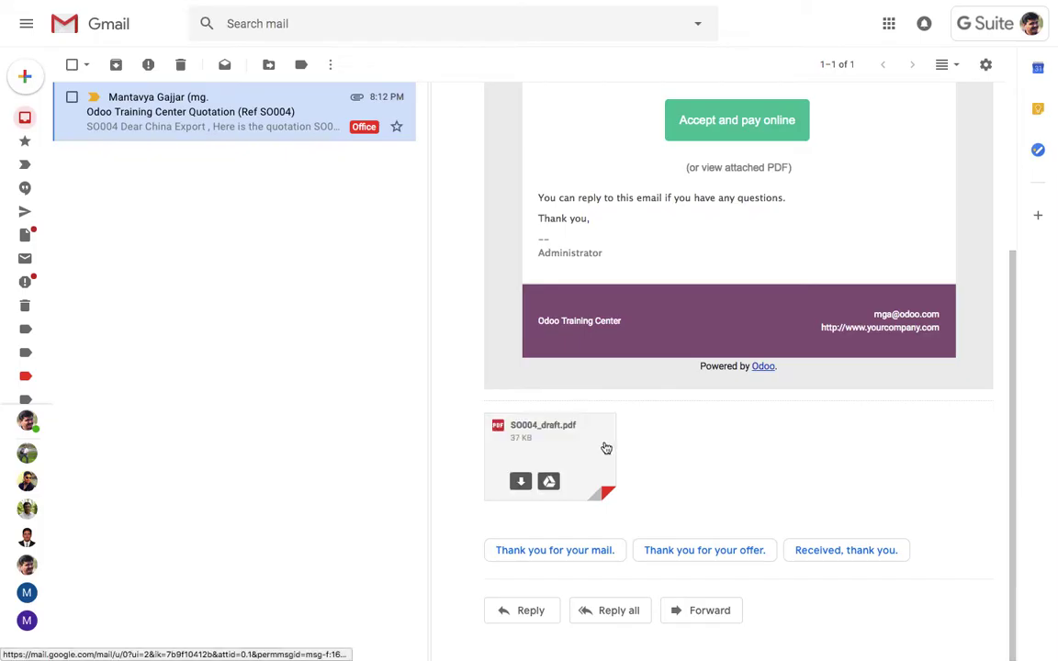
click(603, 446)
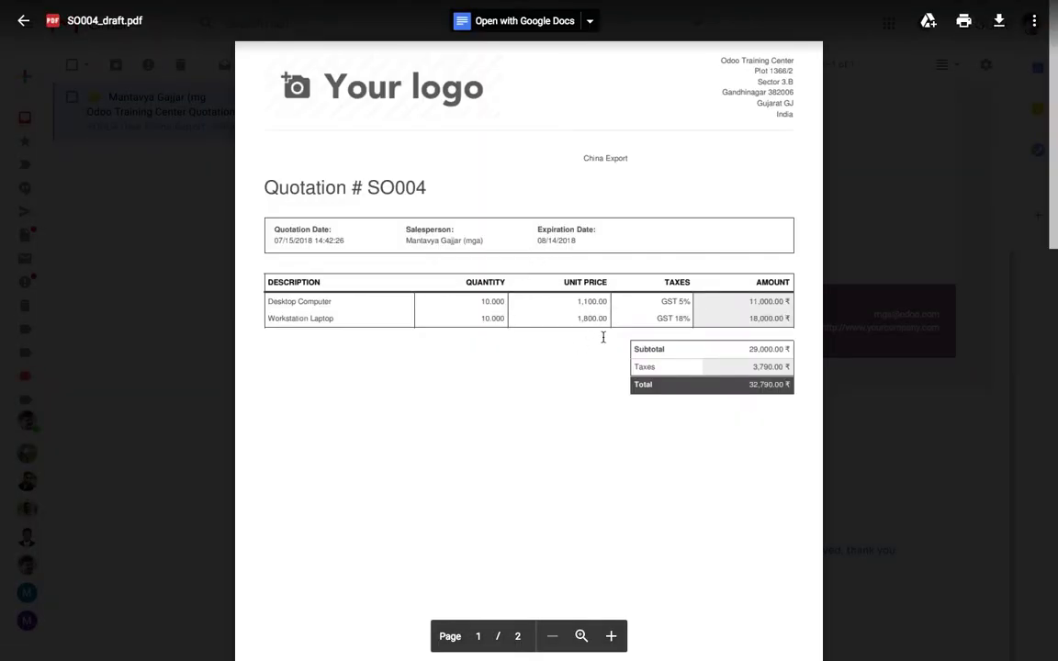
key(Escape)
scroll(739, 196, up, 3)
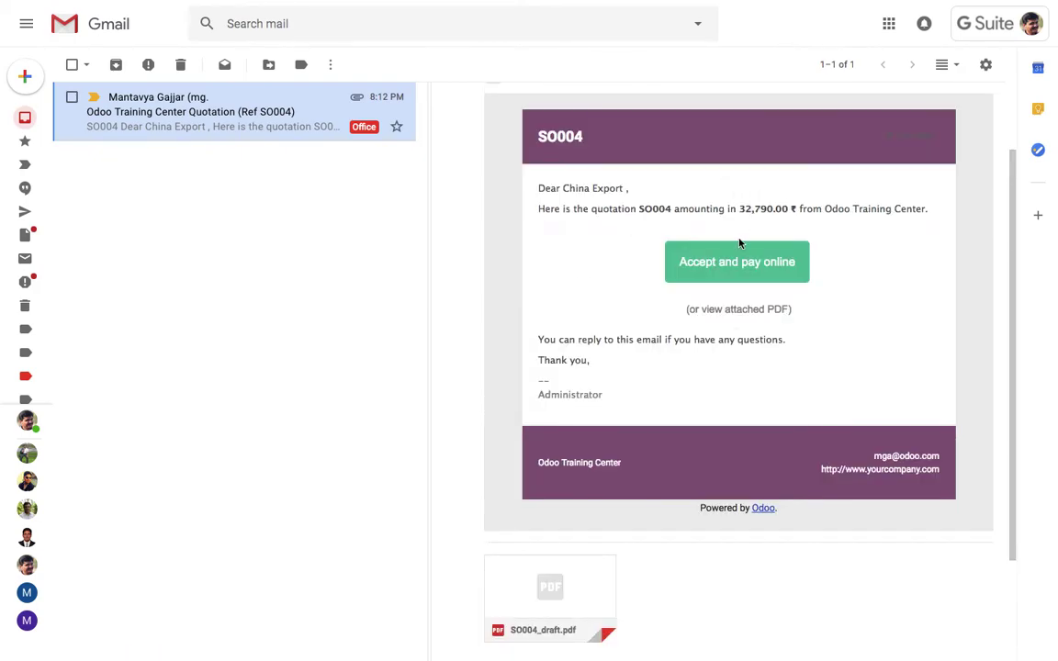
click(741, 237)
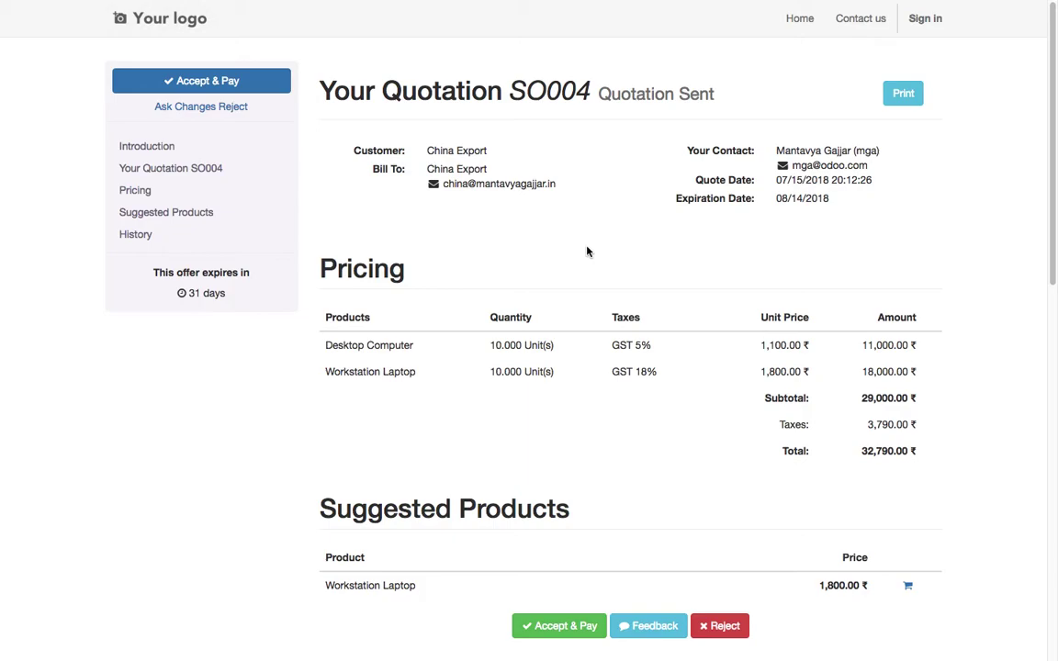
- Scroll through SO004's portal page reviewing products, totals and history, then choose Accept & Pay
scroll(641, 288, down, 4)
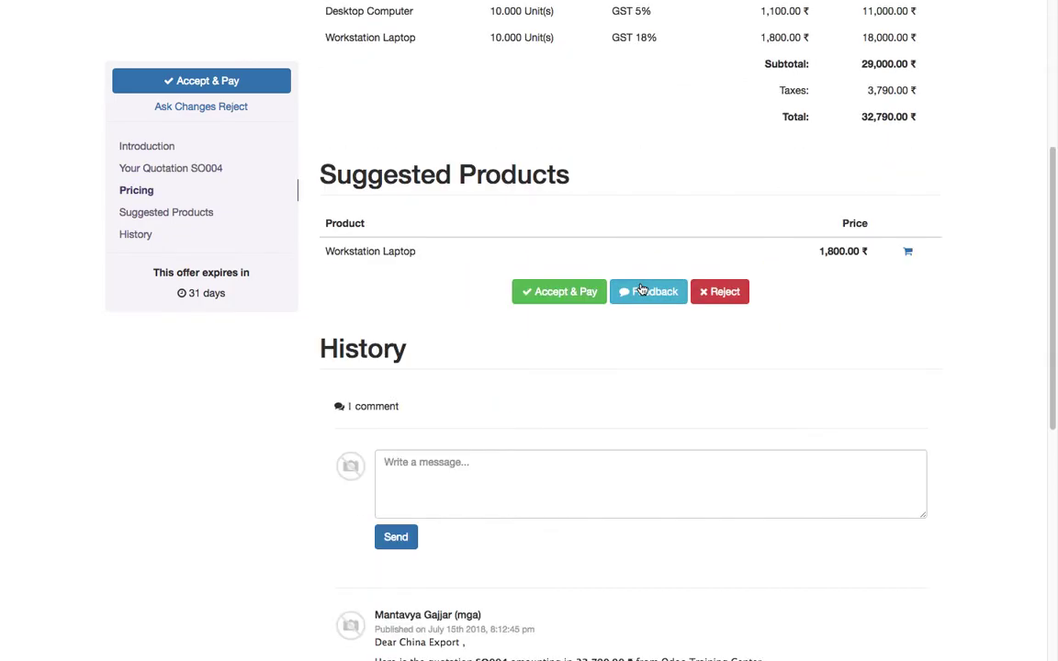
scroll(641, 289, down, 5)
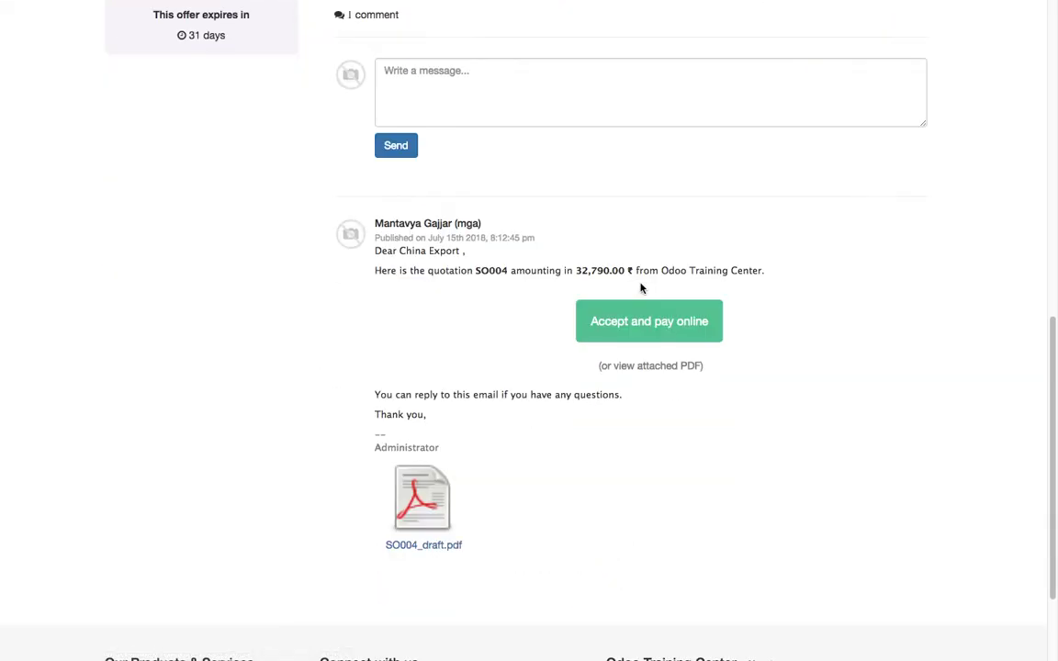
scroll(641, 288, up, 6)
scroll(641, 289, up, 3)
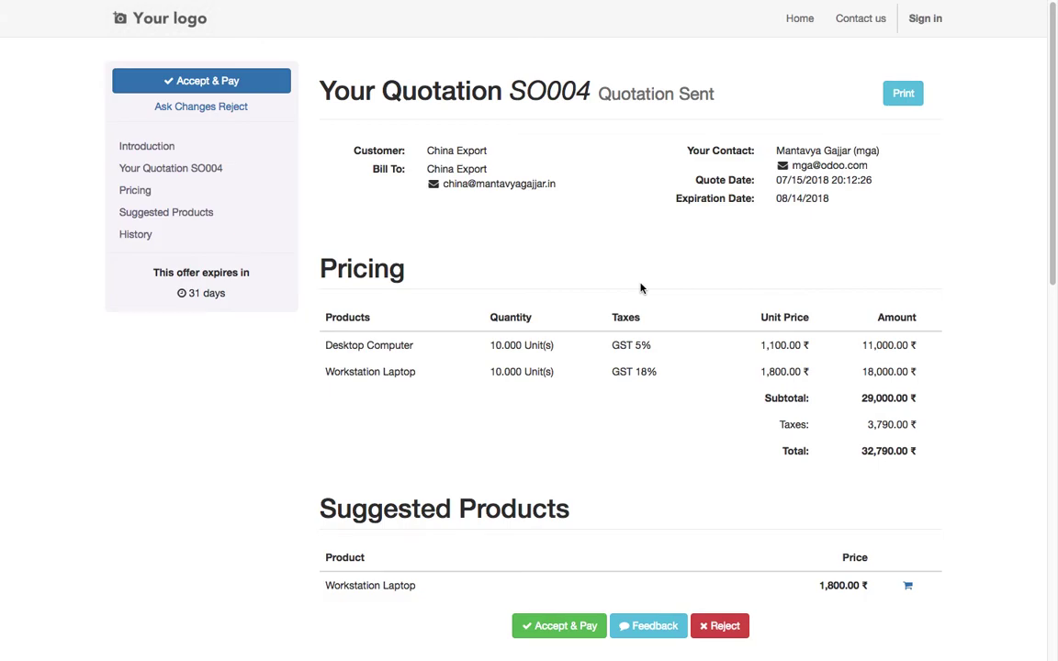
scroll(603, 489, down, 2)
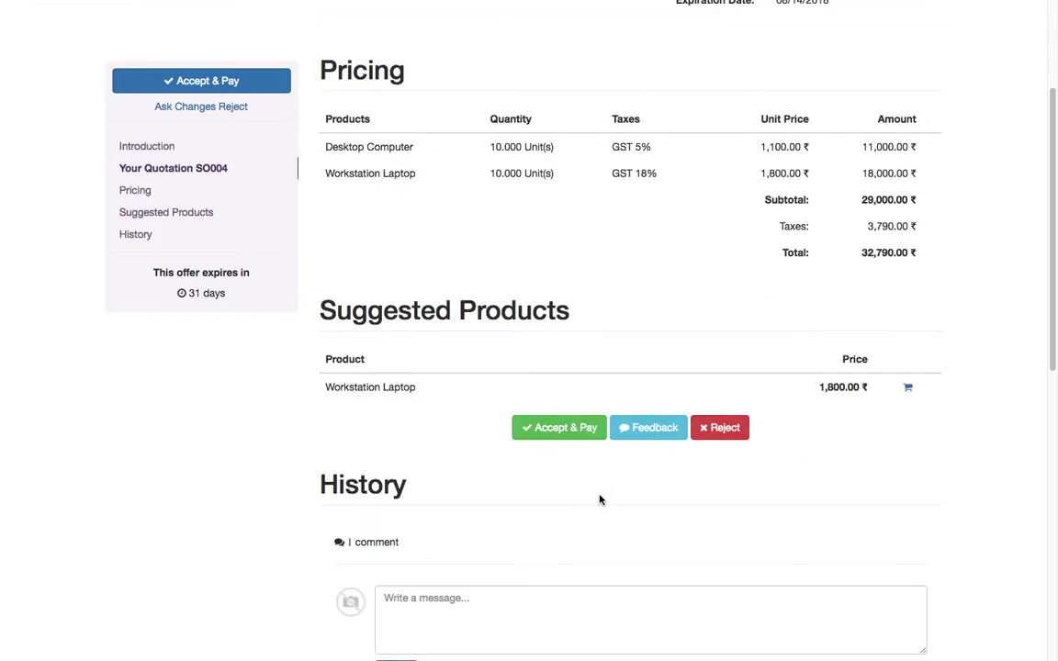
click(581, 430)
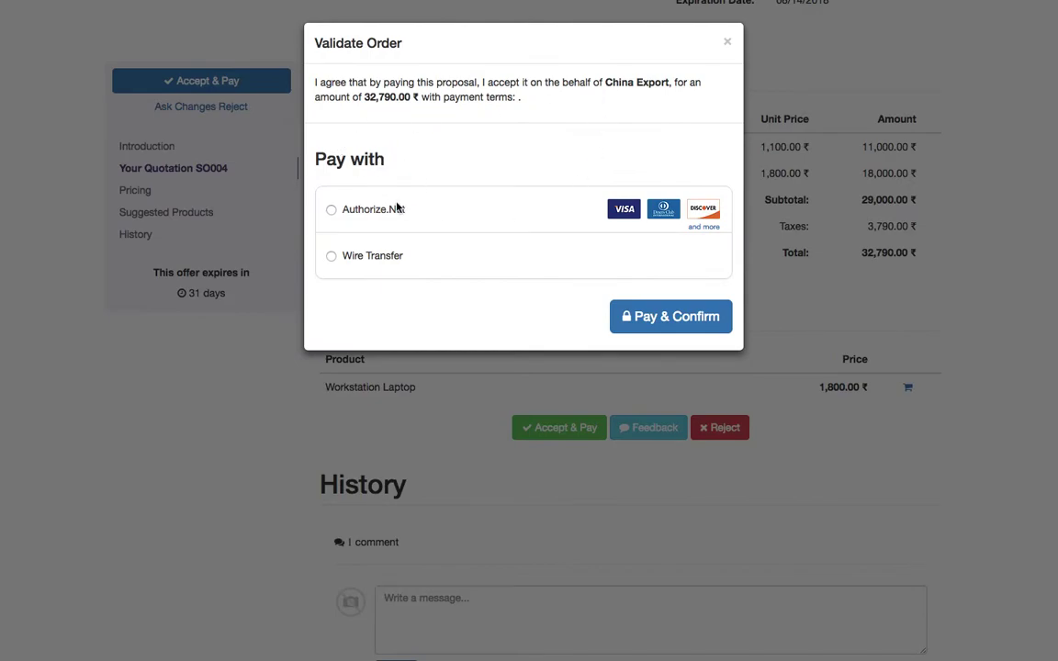
- Choose Authorize.Net and enter the card number, cardholder 'CHINA EXPORT', expiry date and CVC
click(395, 211)
click(414, 263)
key(ctrl+v)
click(415, 295)
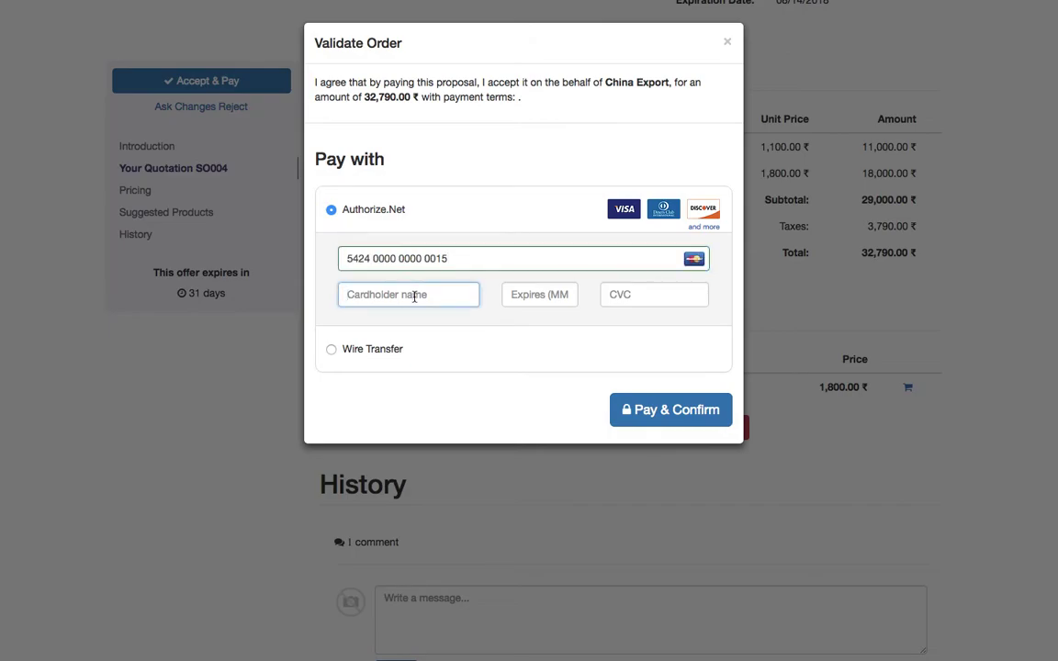
text(CHINA)
key(BackSpace)
key(BackSpace)
key(BackSpace)
text(HINA EXPORT)
key(Tab)
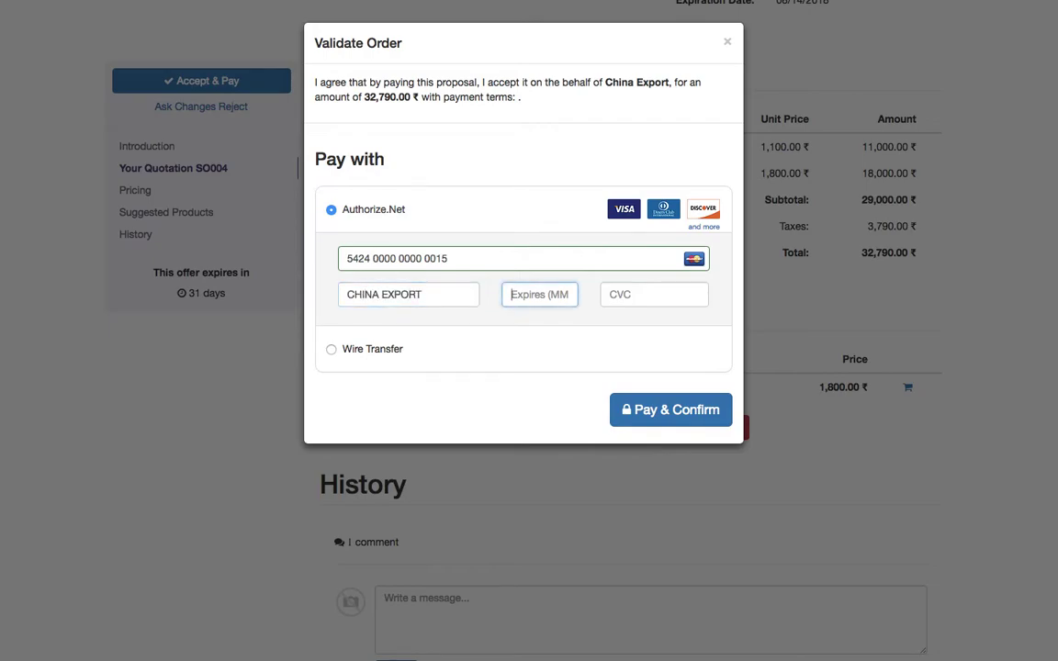
text(11)
key(Tab)
text(0)
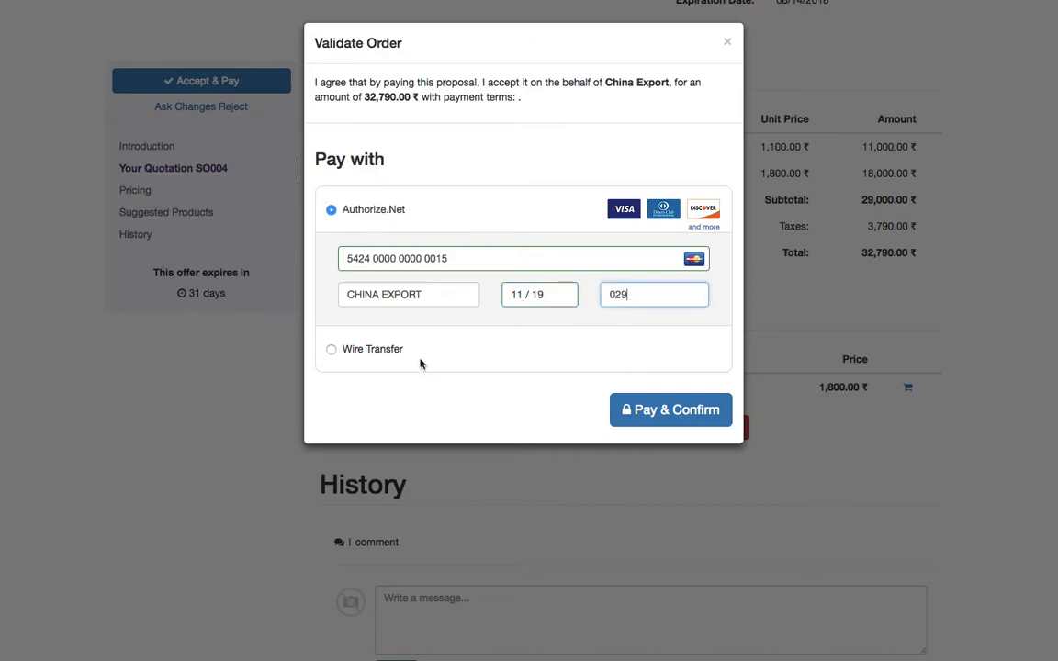
- Submit Pay & Confirm and read the error about missing City and Country
click(667, 410)
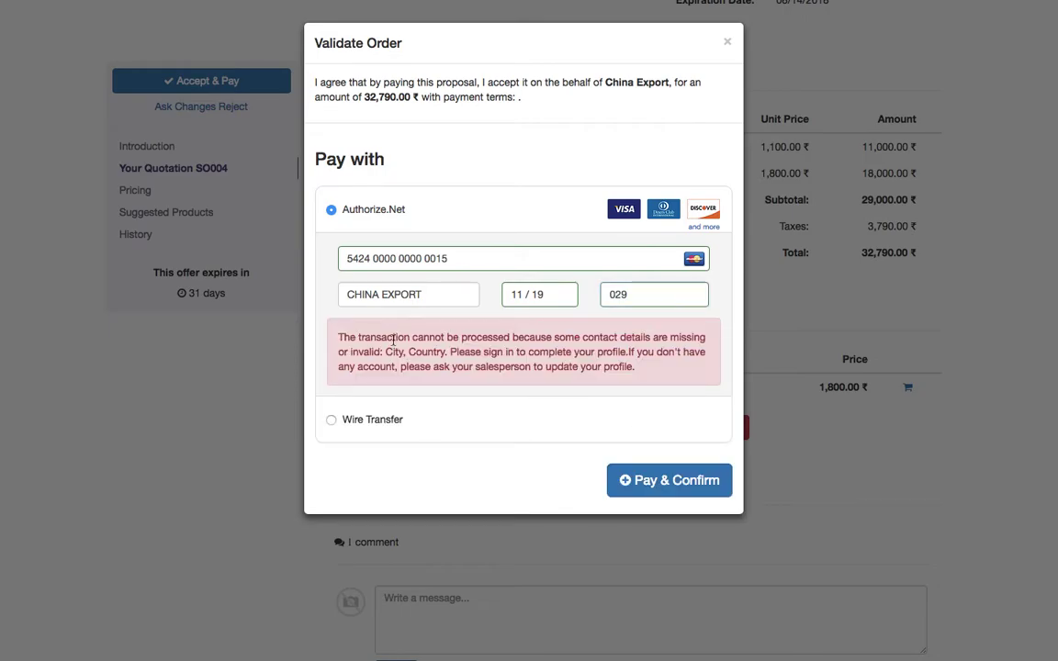
drag(388, 352, 645, 390)
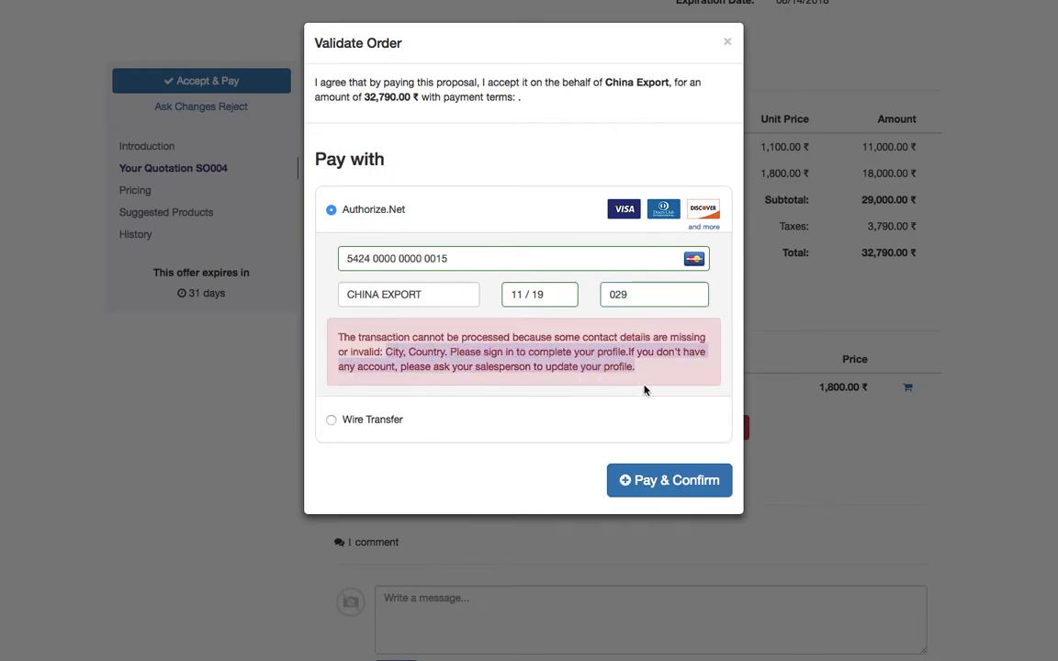
click(645, 391)
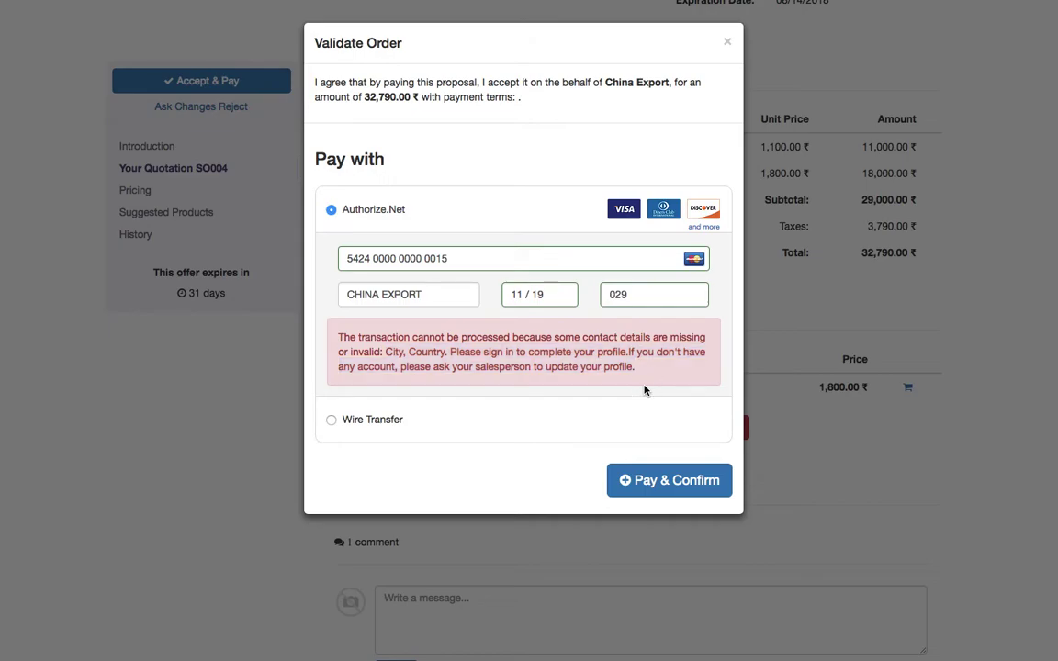
- Close the payment dialog and switch to the website login page
click(727, 42)
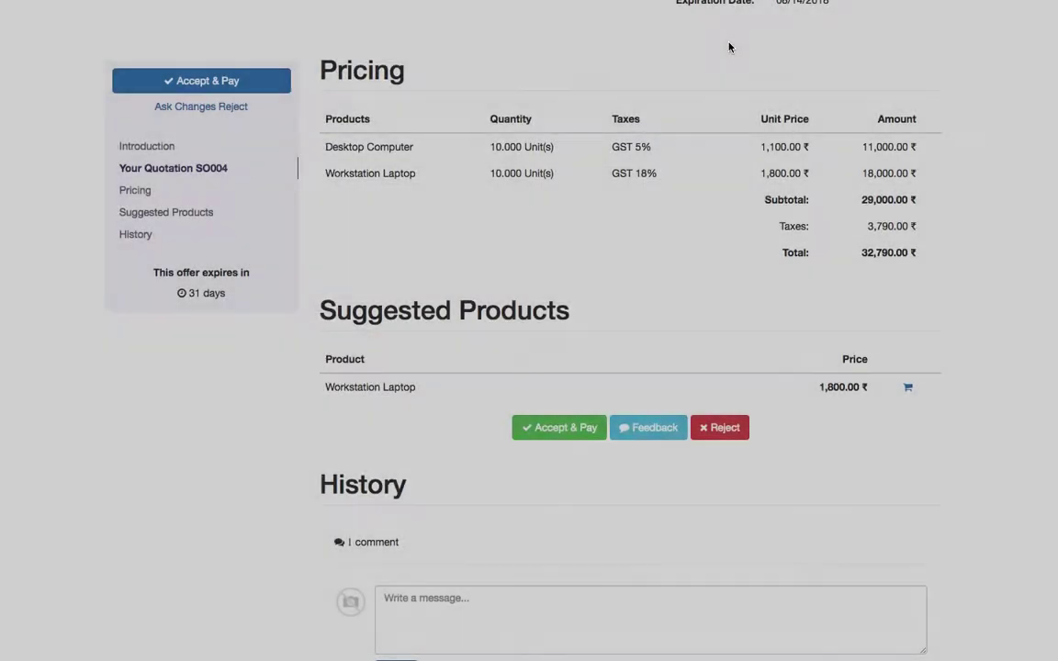
scroll(641, 193, up, 3)
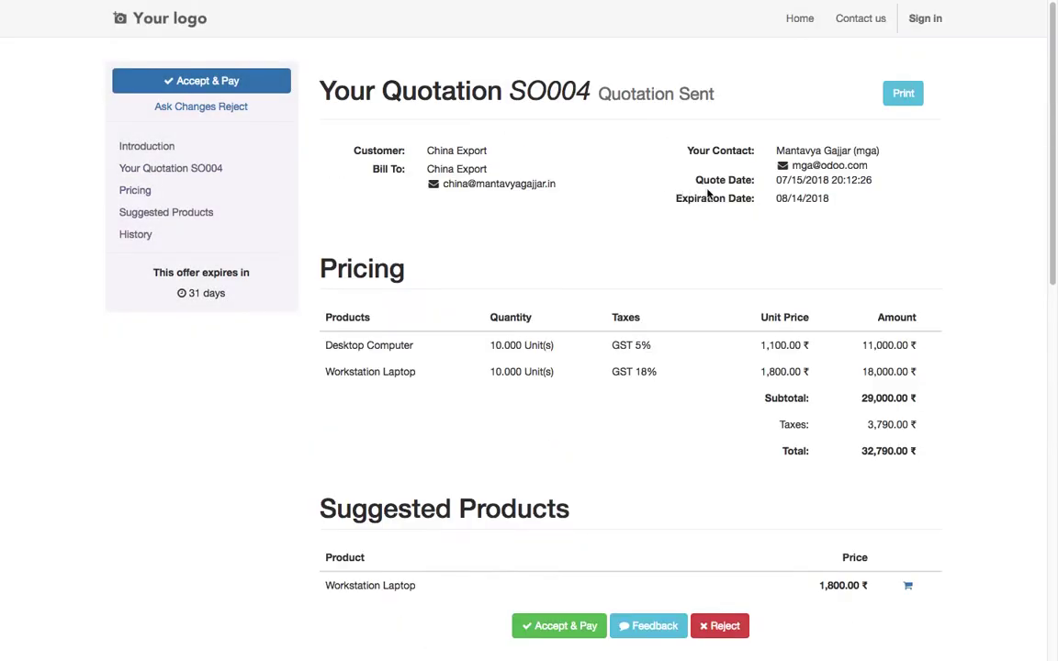
click(163, 33)
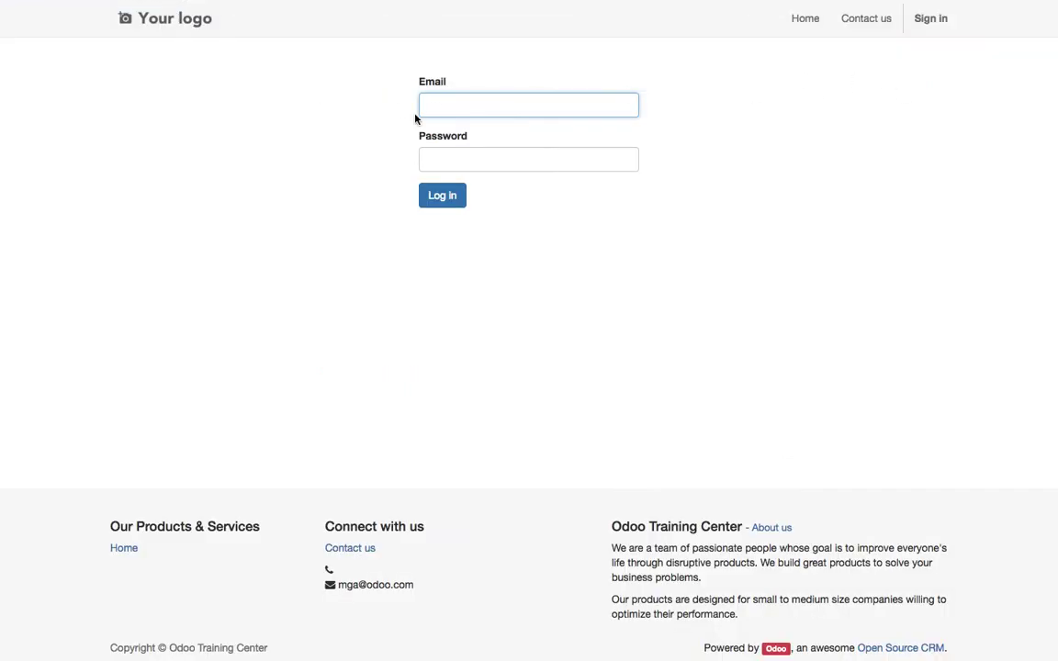
- Sign in with the account e-mail and password, then open the Sales app's Orders menu
click(440, 103)
text(mga)
key(Tab)
click(455, 105)
text(@)
key(Down)
key(Tab)
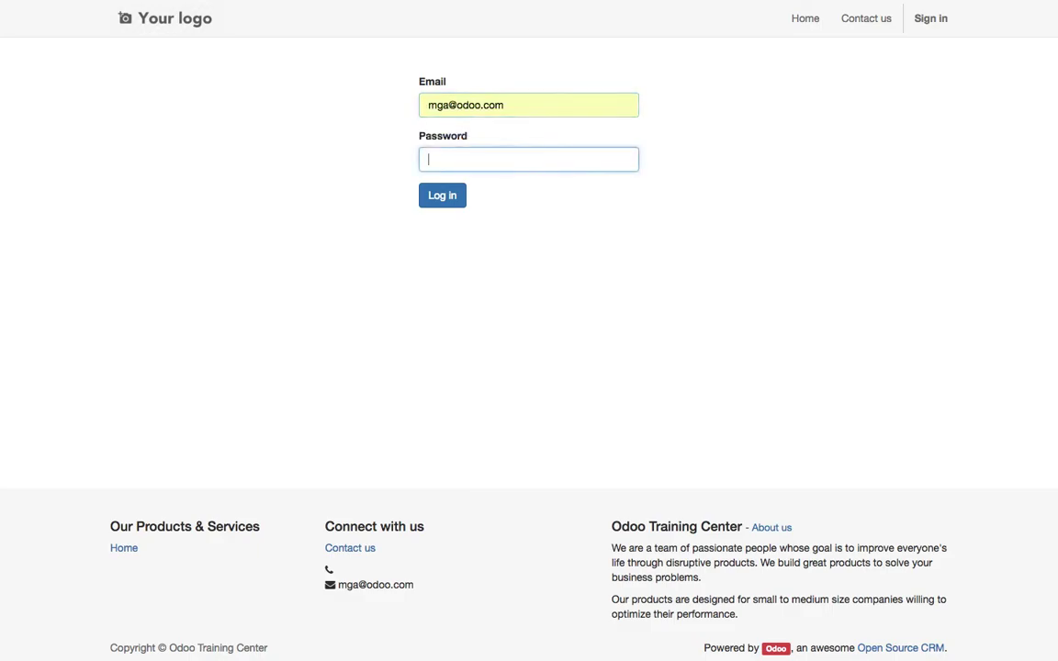
key(Return)
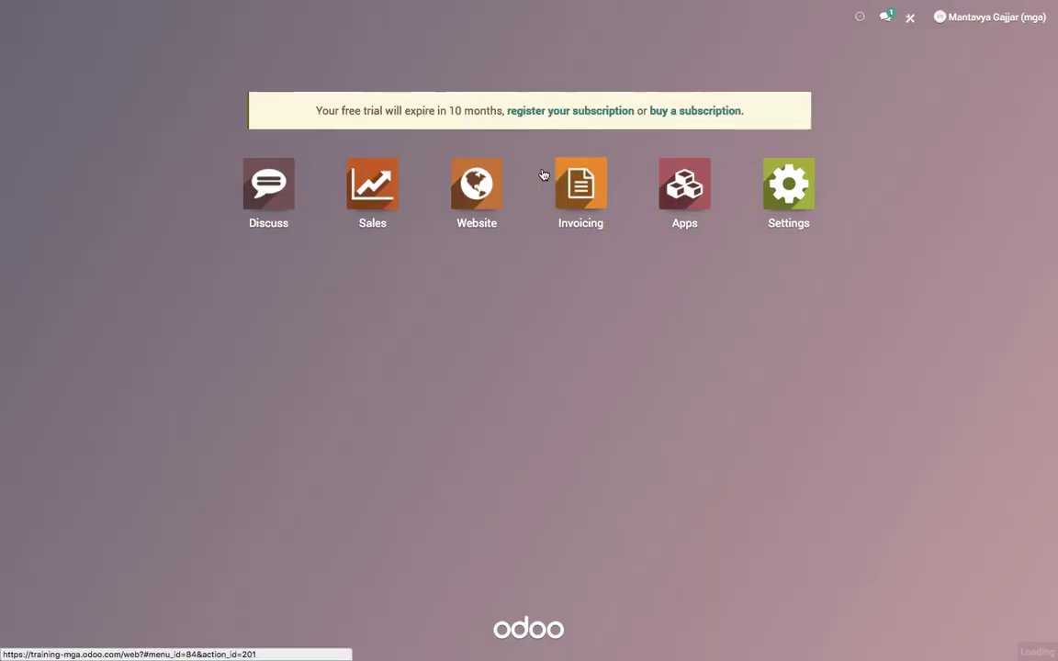
click(347, 185)
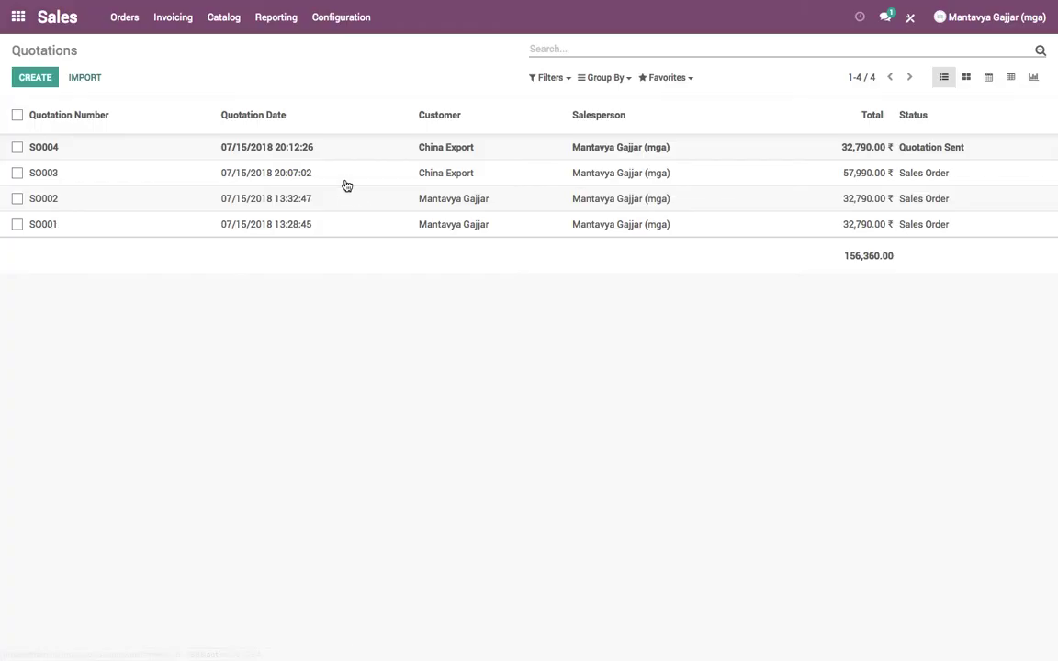
click(224, 19)
- Open the China Export customer record from Orders > Customers in edit mode
mouse_move(110, 28)
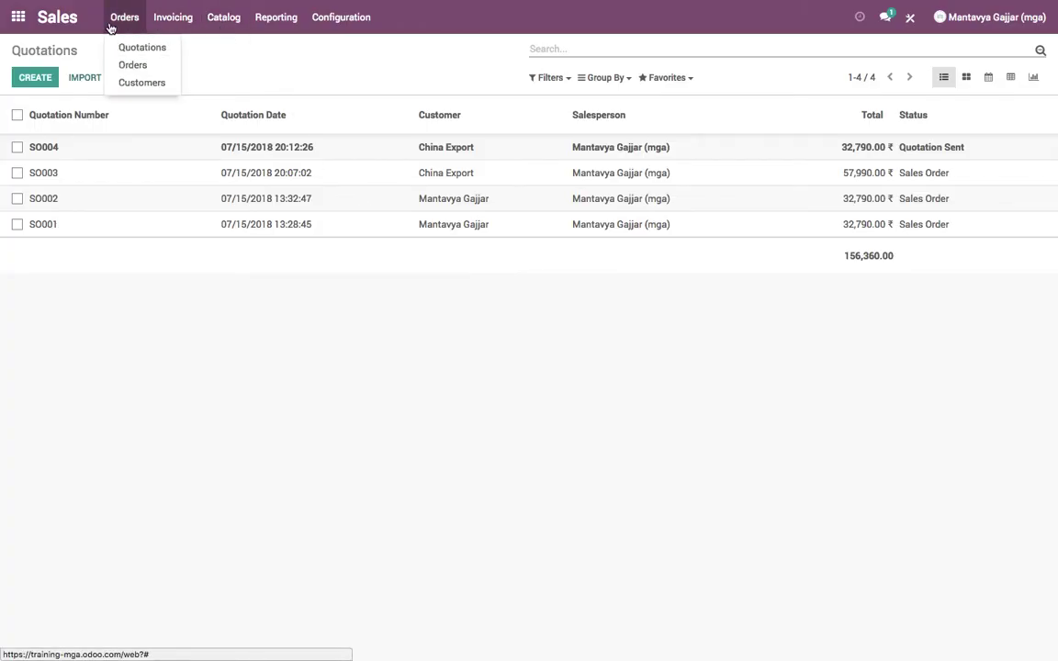
click(133, 82)
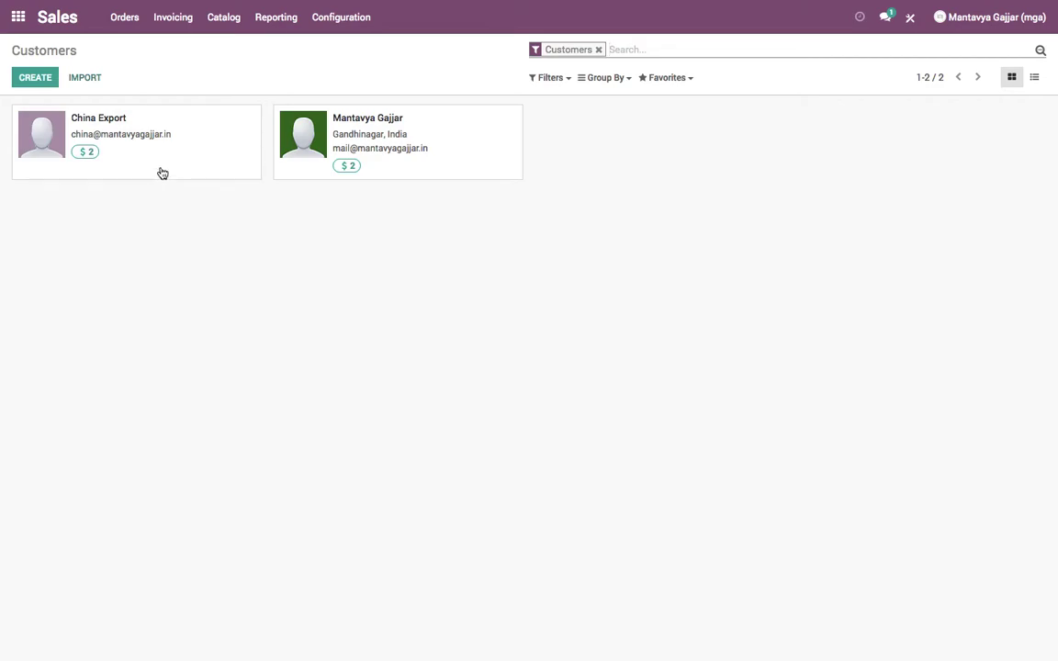
click(128, 149)
click(37, 78)
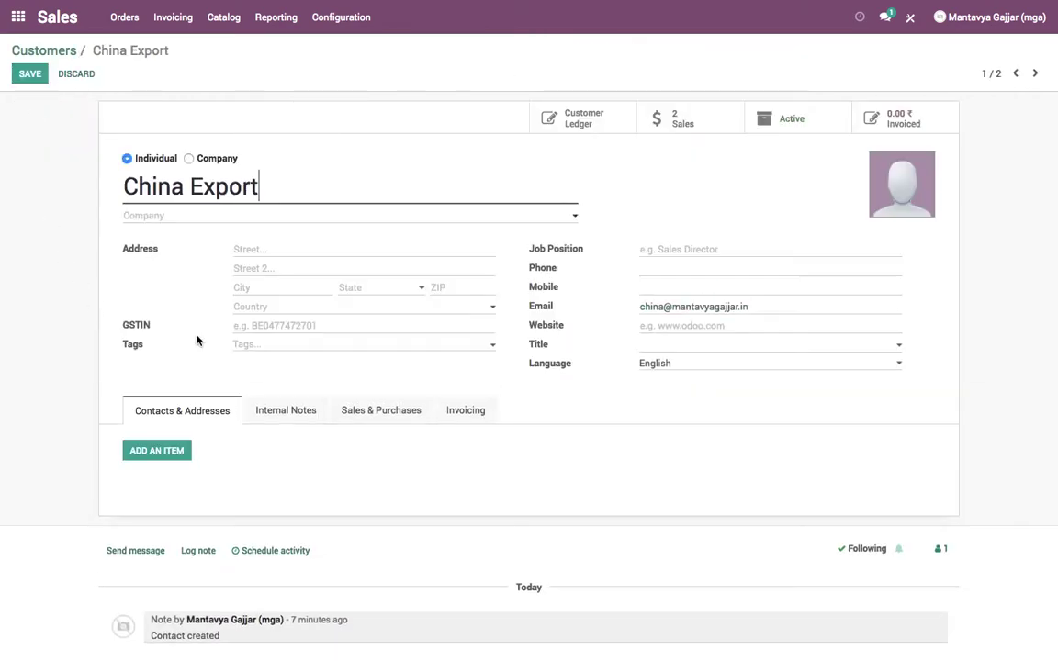
click(248, 249)
text(Wonchai, 2)
key(ctrl+a)
key(BackSpace)
key(Tab)
text(s)
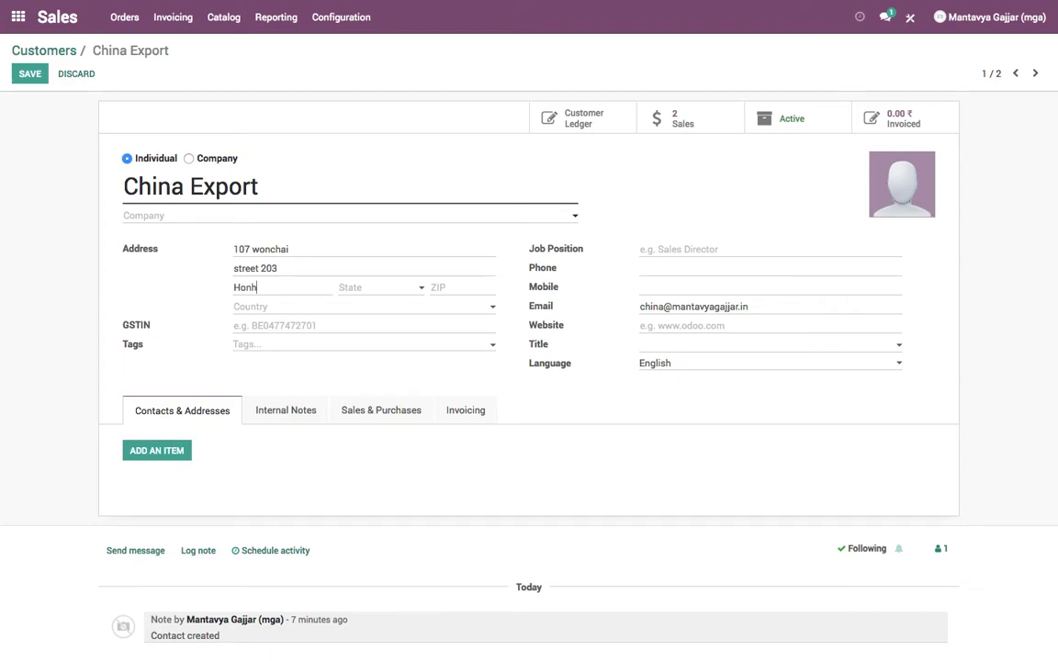
- Correct the city, clear the wrong state, set country Hong Kong, and save the customer
key(BackSpace)
key(BackSpace)
key(BackSpace)
key(BackSpace)
text(Av)
key(Return)
key(shift+Tab)
key(BackSpace)
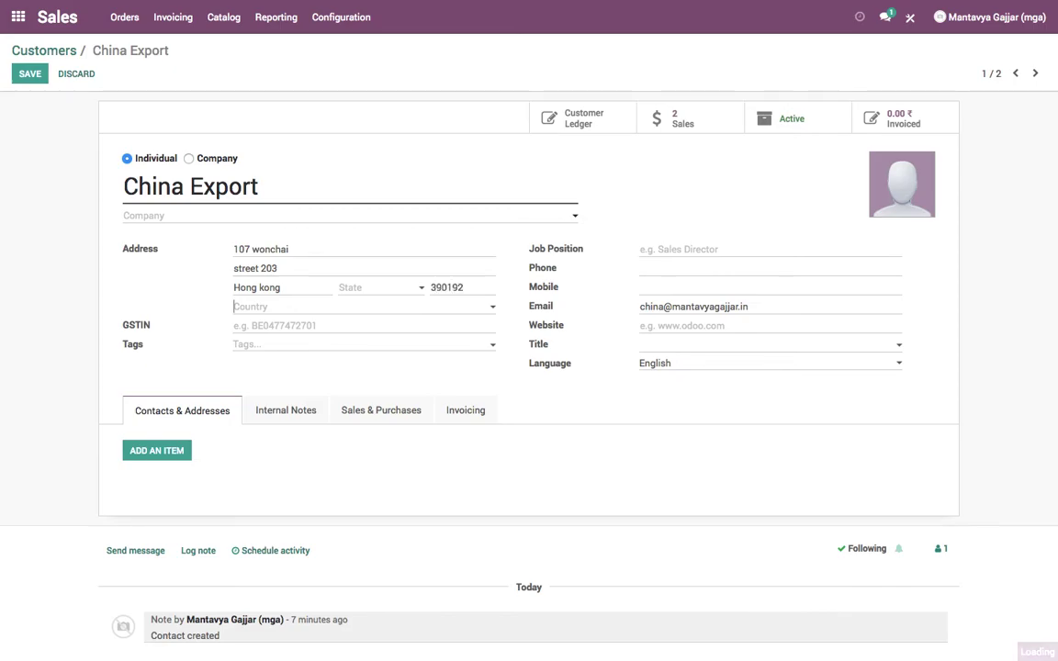
key(Tab)
text(Hon)
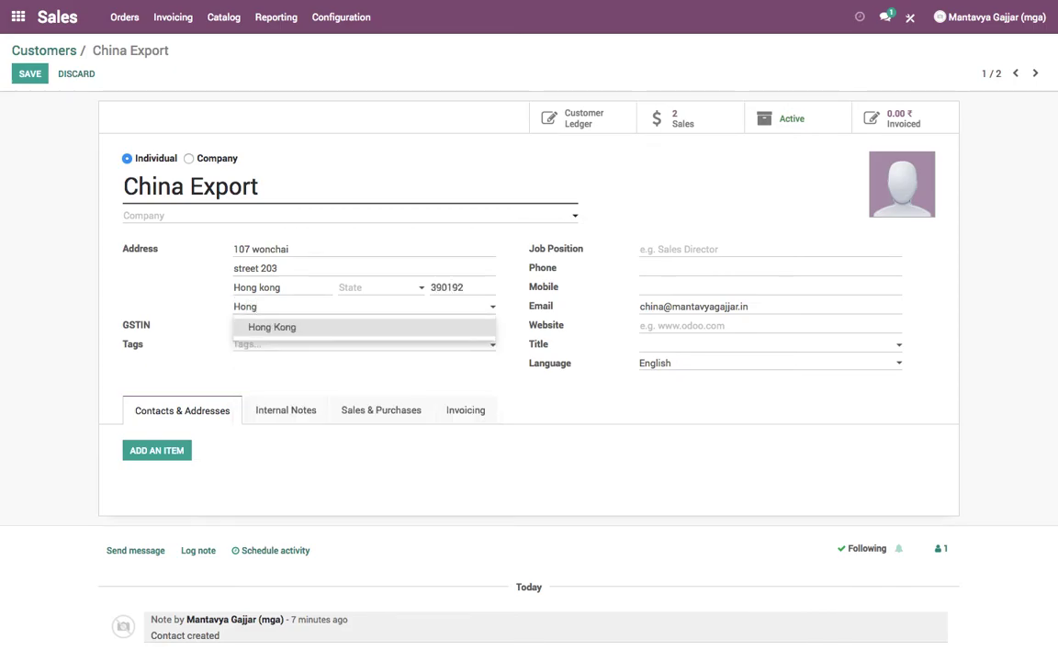
key(Tab)
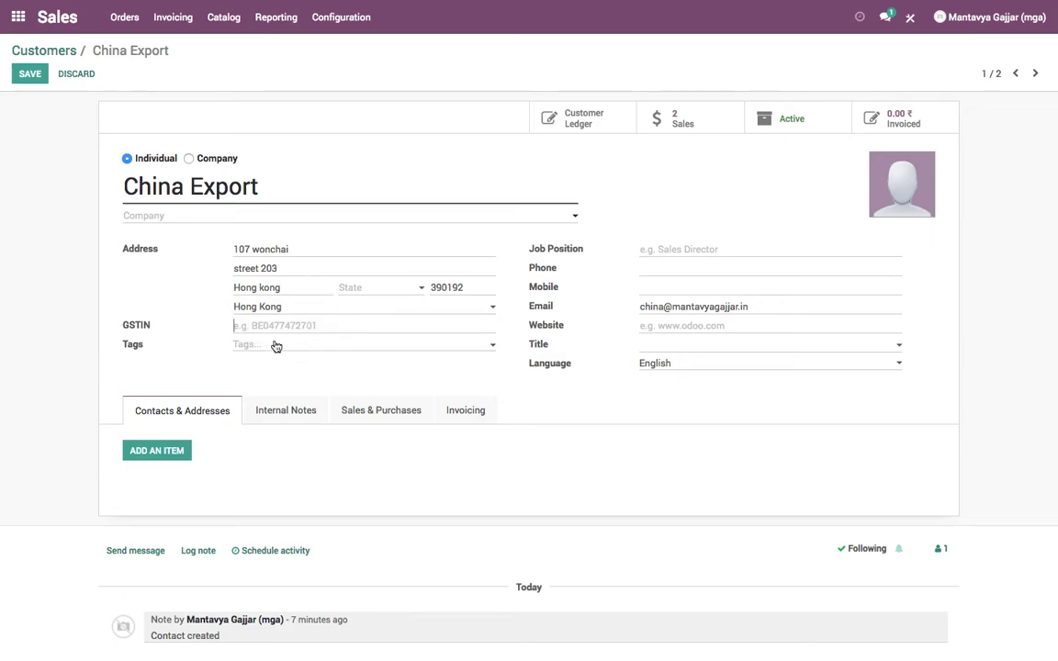
click(24, 80)
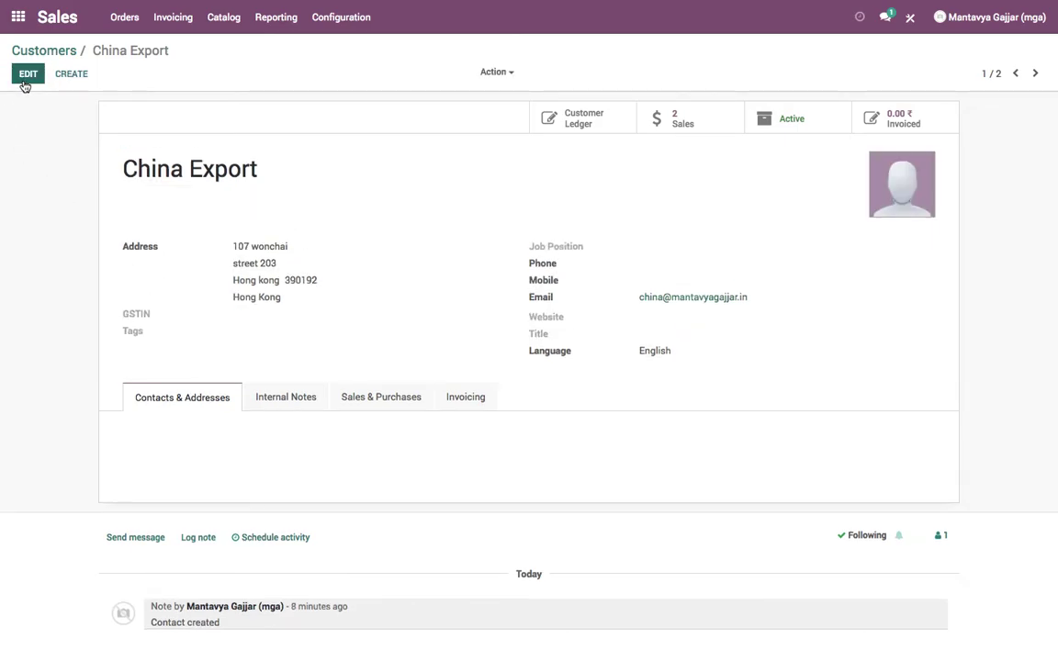
- Accept and pay SO004 by card via Authorize.Net, entering cardholder name and CVC, then confirm
click(17, 17)
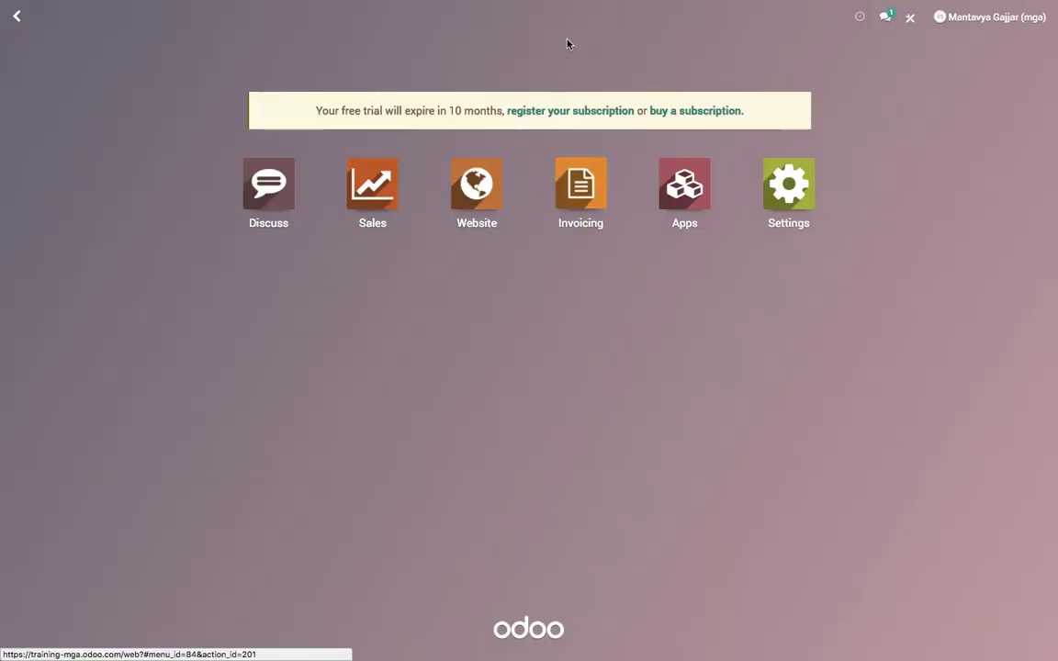
click(515, 30)
scroll(532, 324, down, 1)
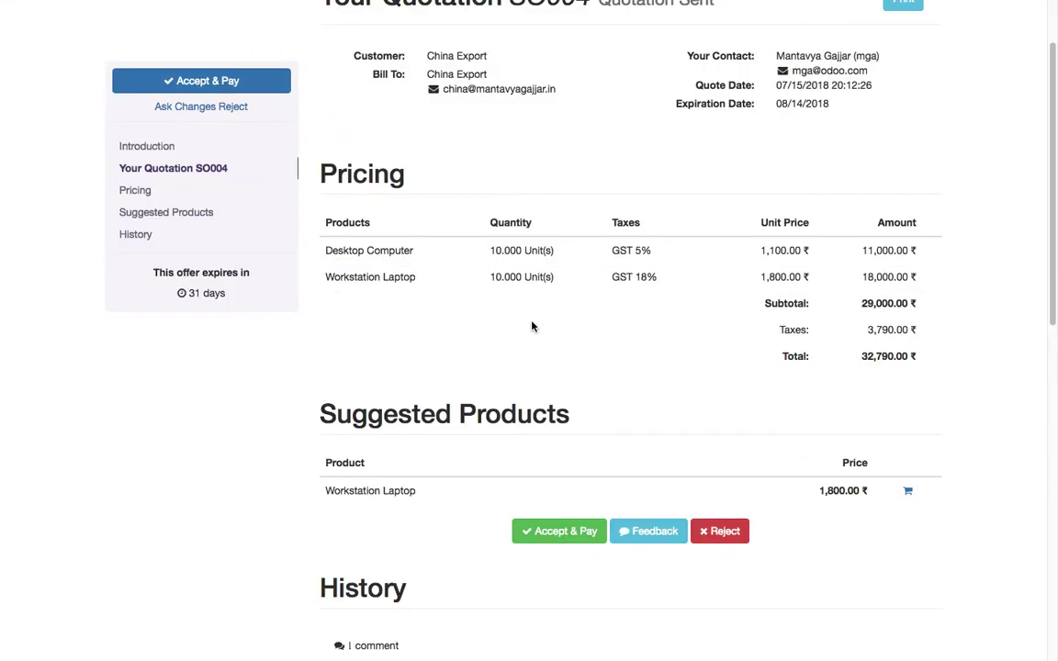
click(576, 530)
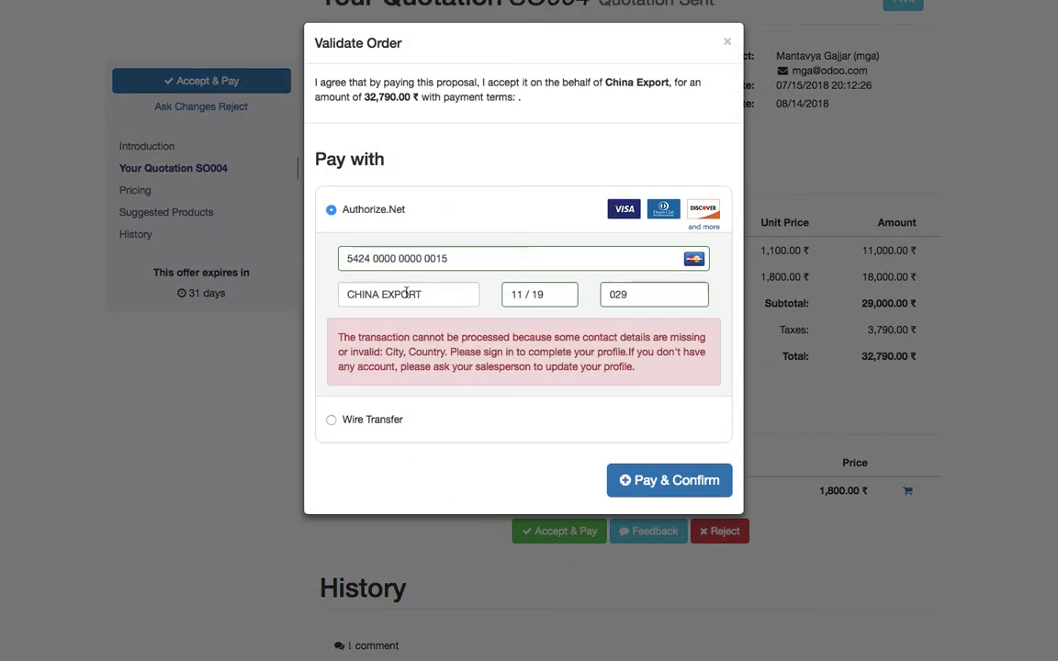
click(449, 294)
click(689, 303)
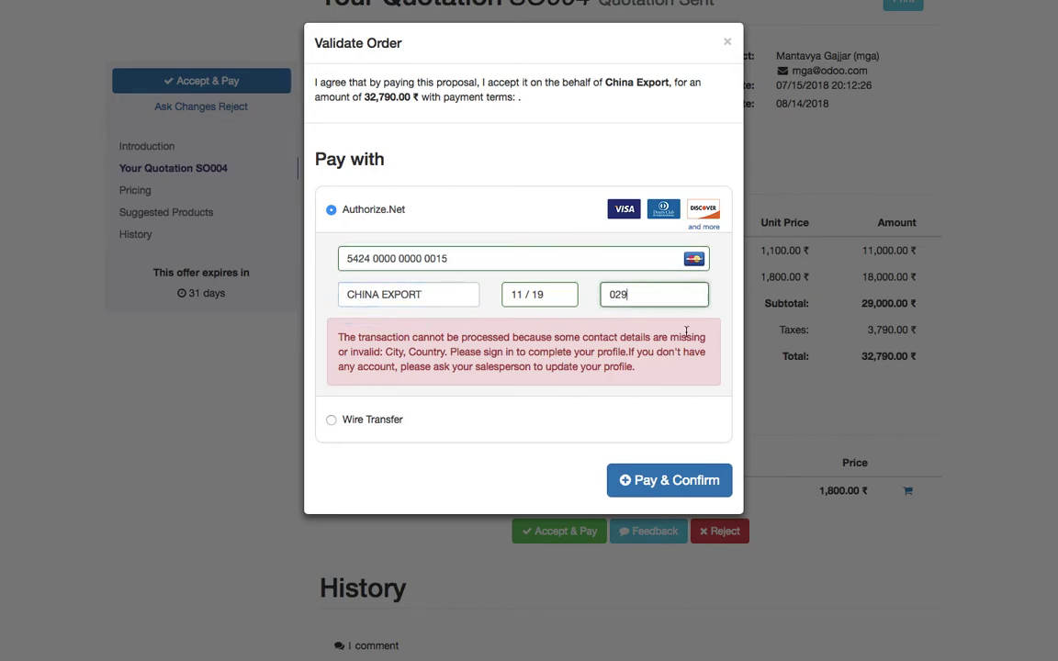
click(654, 485)
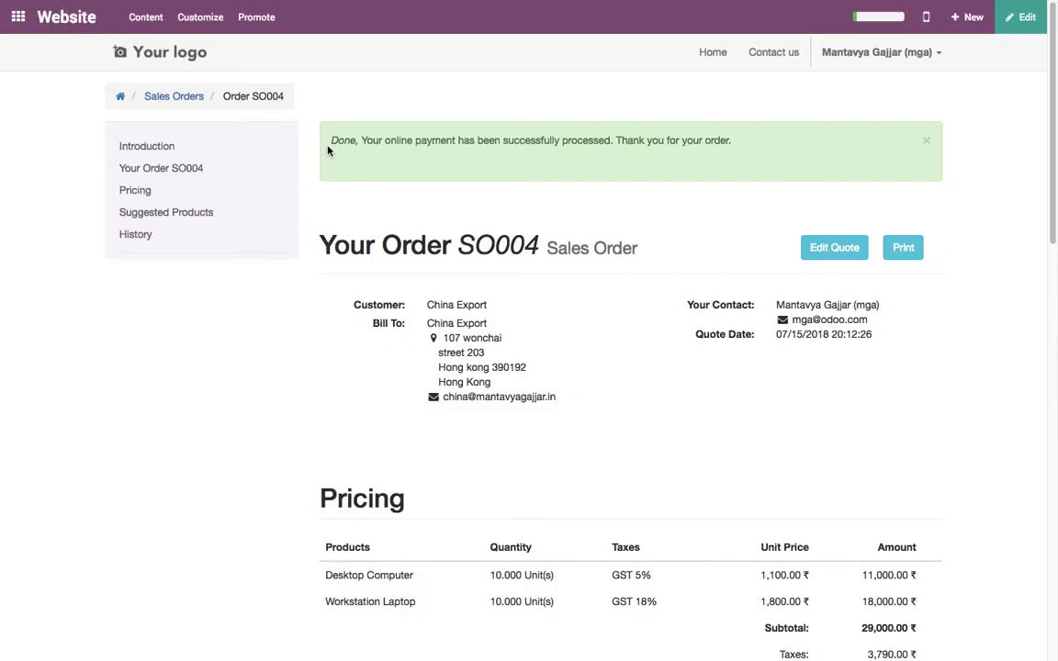
drag(329, 148, 791, 138)
click(791, 140)
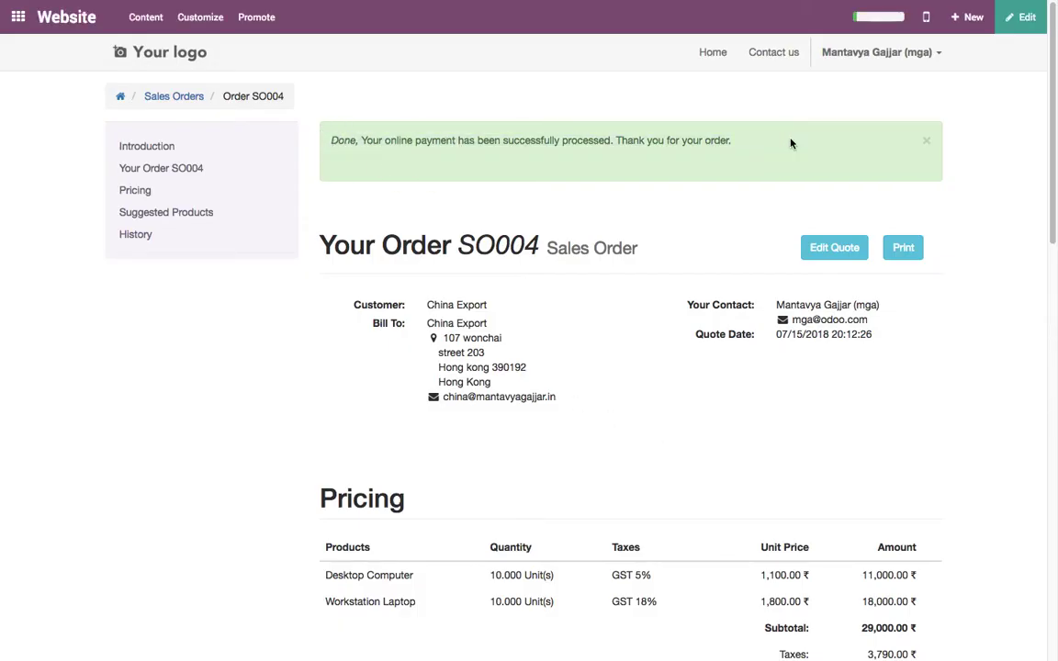
- Review the SO004 order PDF, then return to the Sales quotations list
click(901, 257)
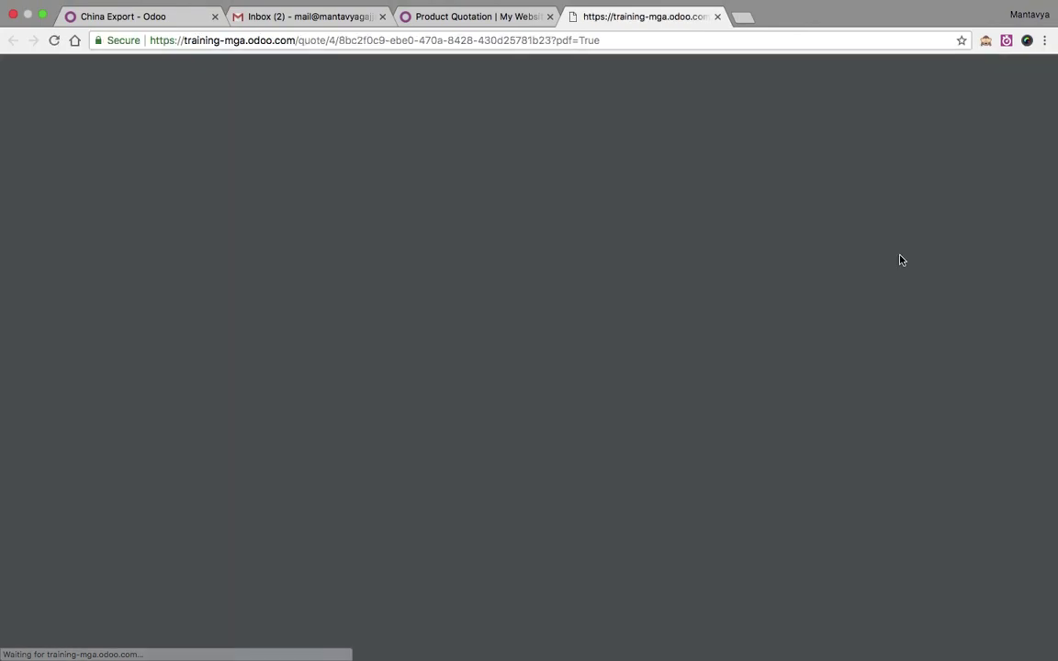
scroll(534, 330, down, 5)
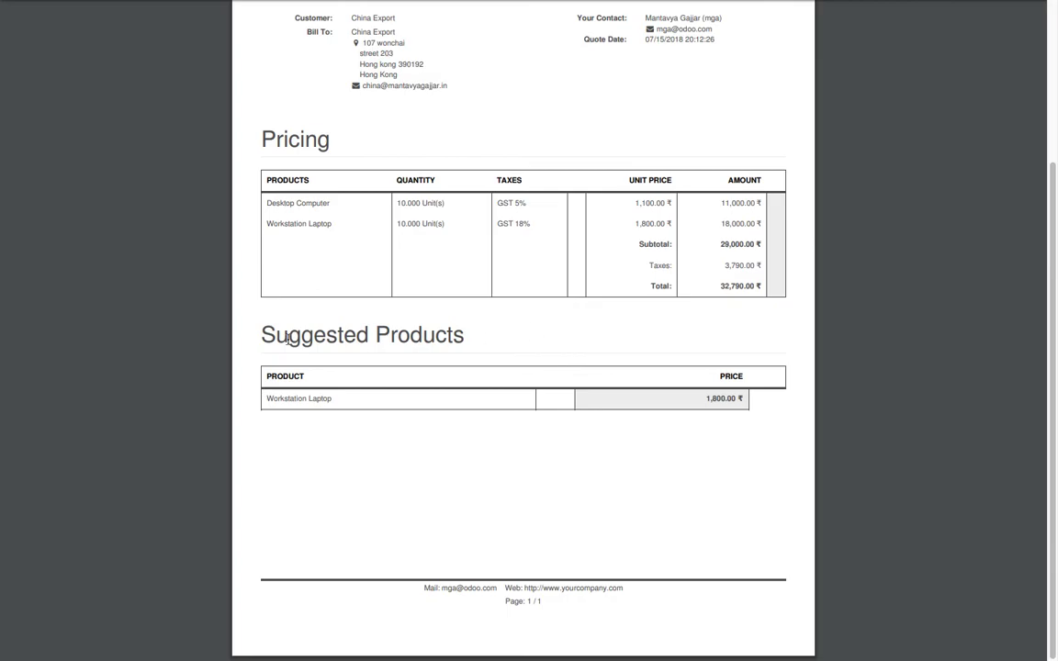
scroll(550, 389, up, 5)
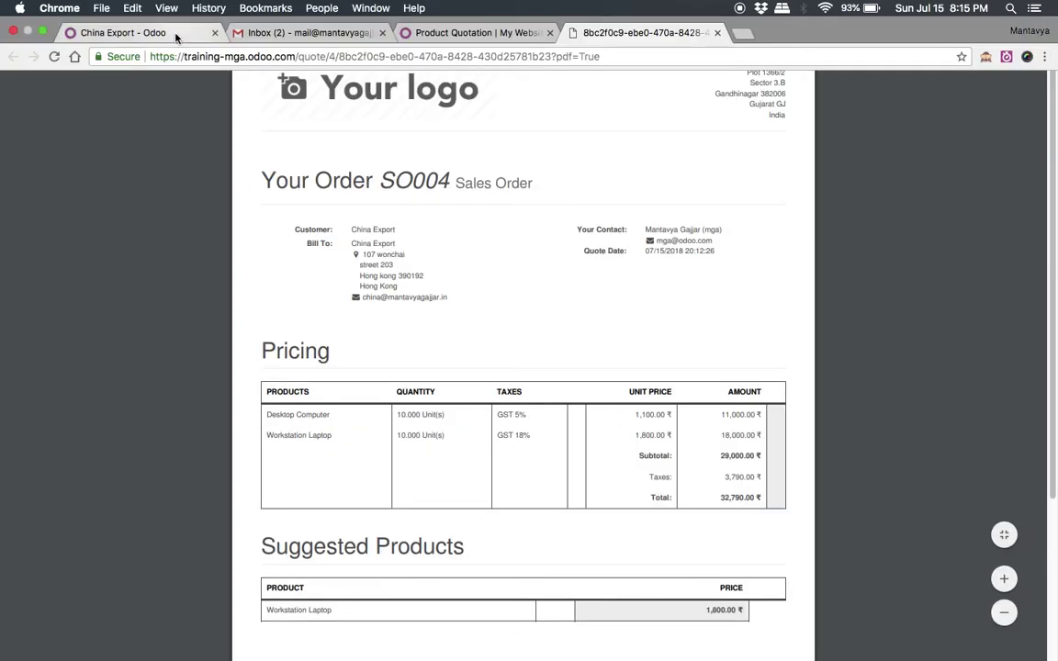
click(160, 34)
click(399, 201)
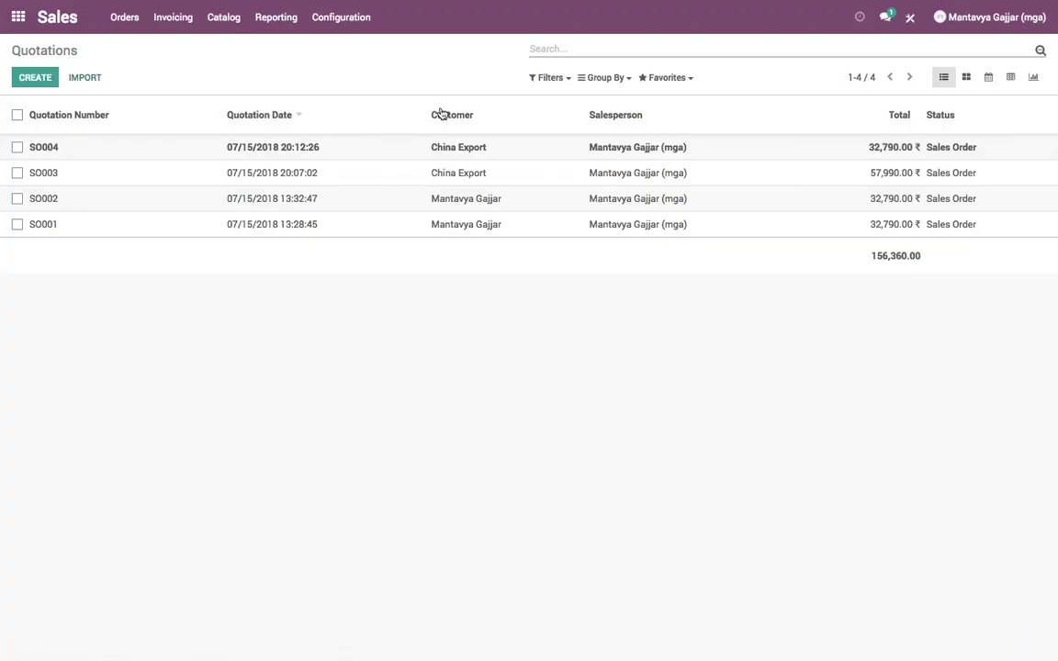
- Filter quotations to unread messages, open SO004 and find its order-validated chatter message
click(602, 78)
click(562, 79)
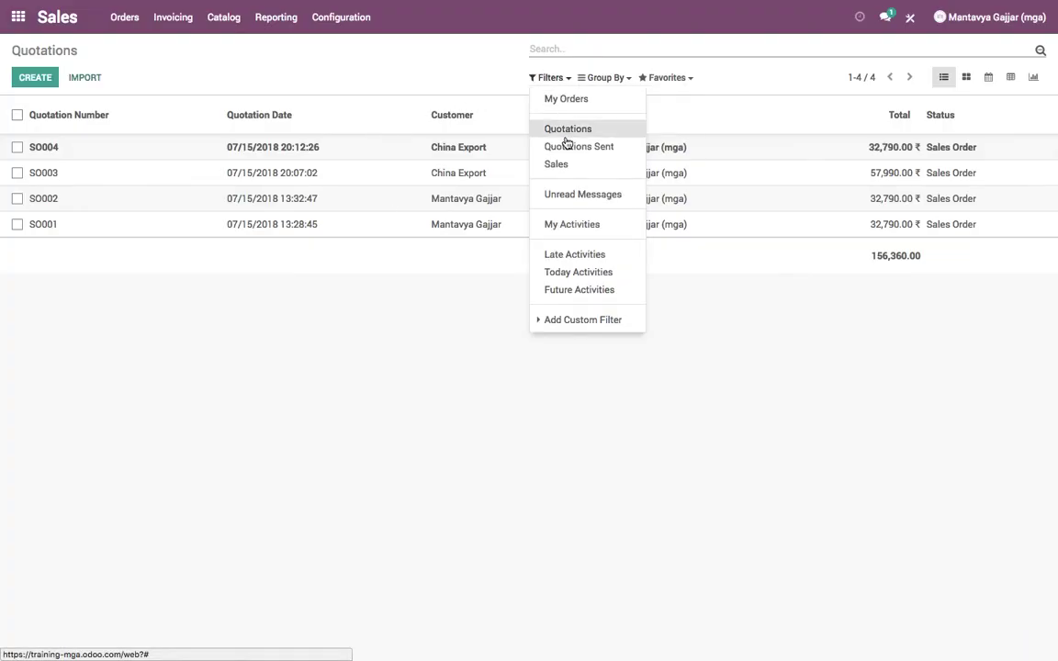
click(570, 195)
click(408, 294)
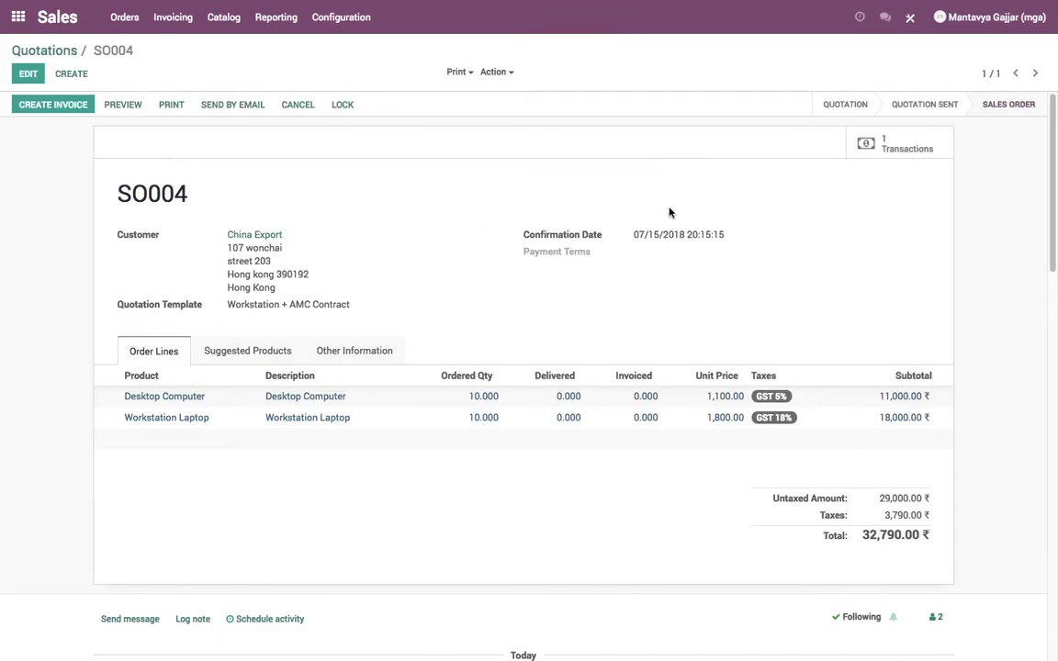
scroll(517, 309, down, 5)
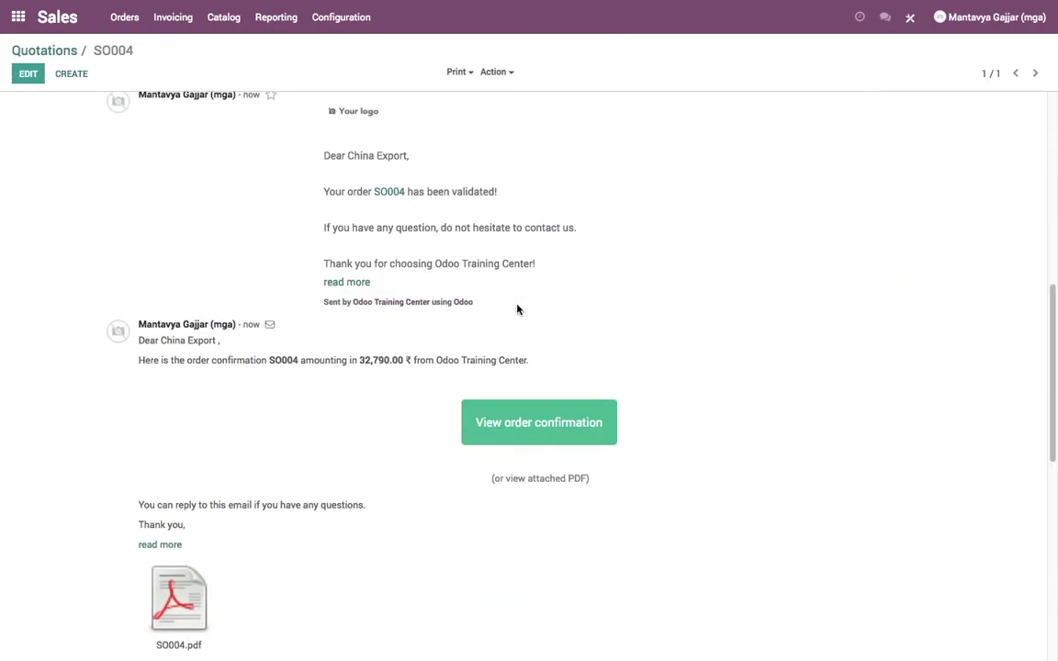
scroll(517, 310, up, 1)
drag(324, 284, 569, 421)
- In Gmail, inspect the Authorize.Net $32790.00 transaction receipt and its sender and reply-to details
mouse_move(352, 5)
click(342, 33)
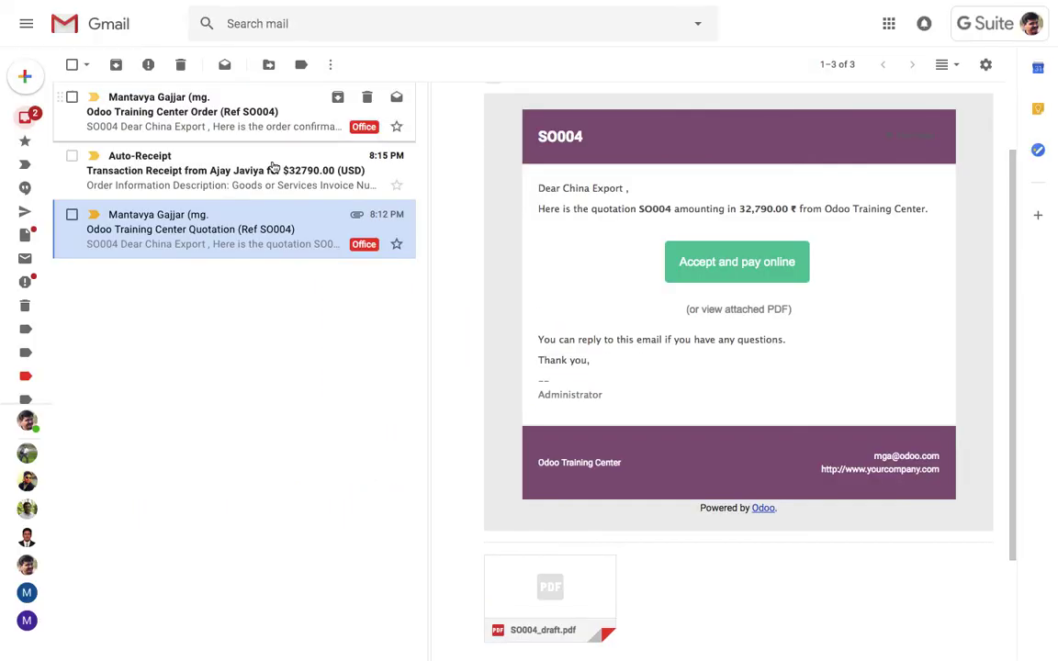
click(221, 173)
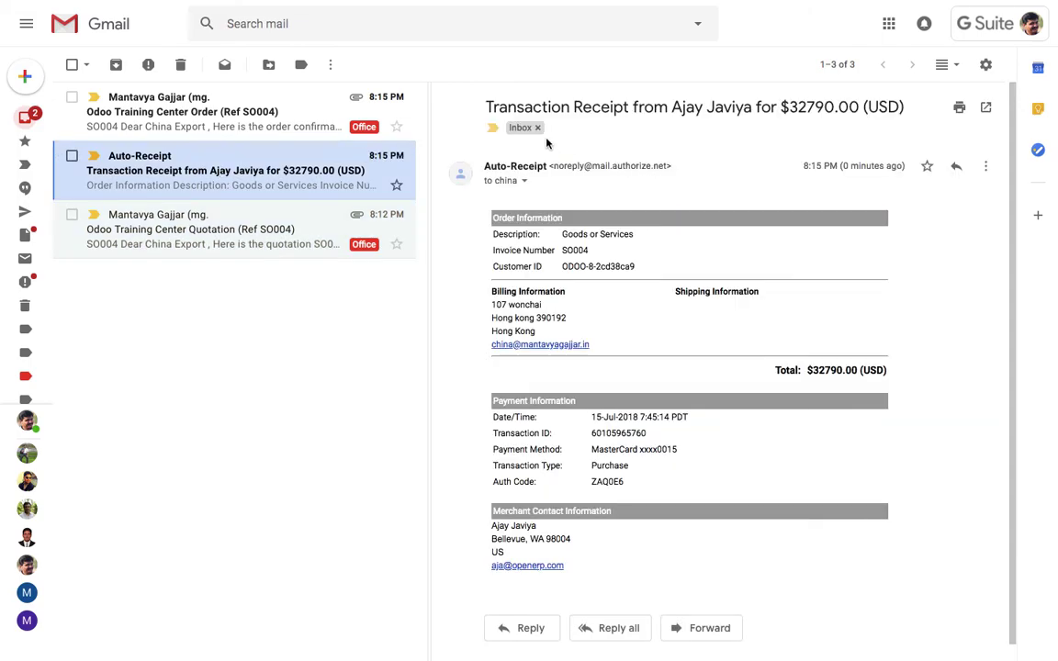
click(525, 181)
drag(592, 225, 707, 253)
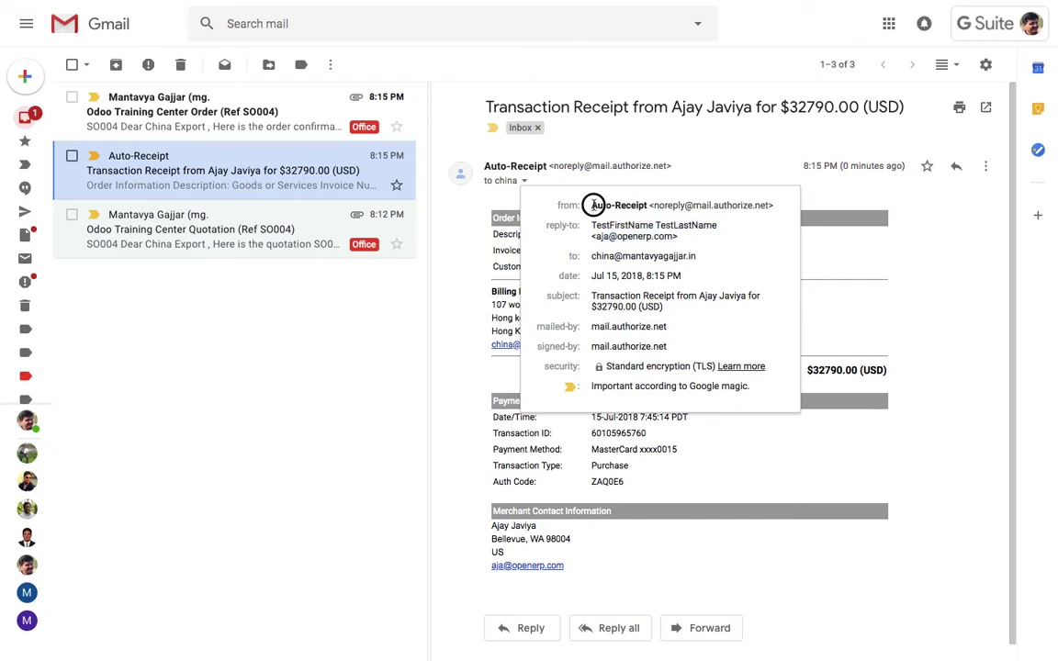
drag(537, 205, 791, 205)
click(817, 256)
- Open the SO004 order confirmation email, display its images and read through it
click(288, 113)
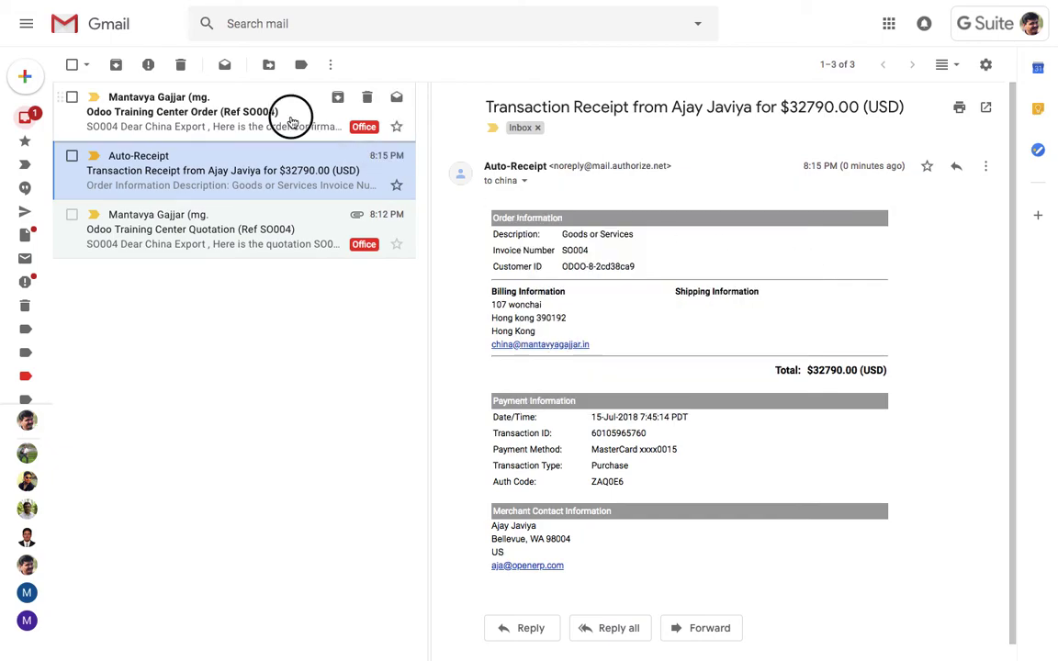
click(611, 186)
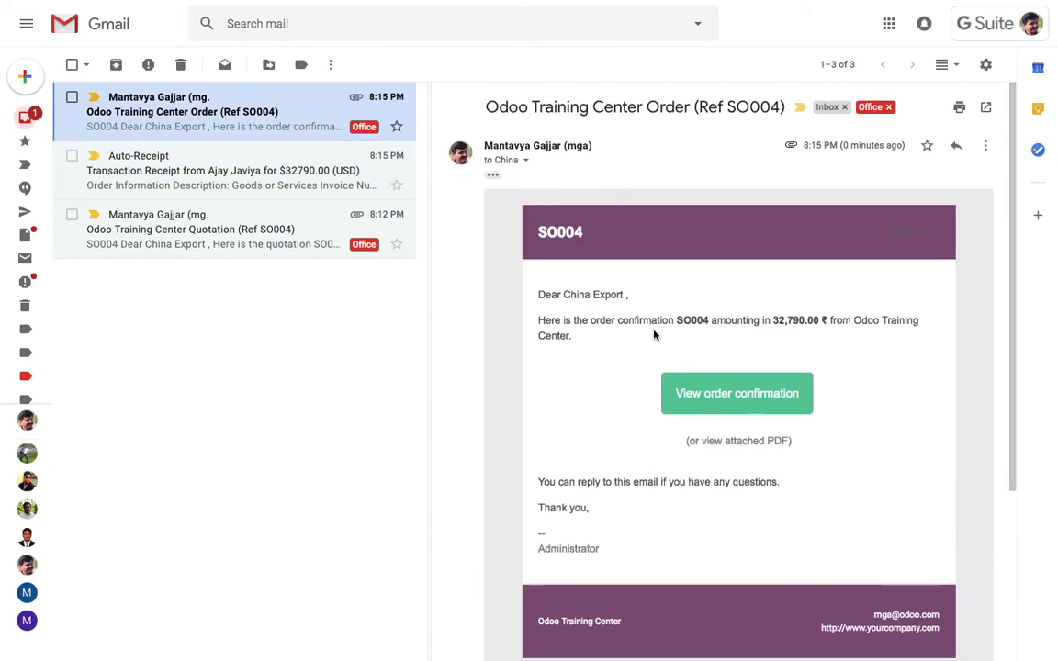
triple_click(552, 319)
click(787, 423)
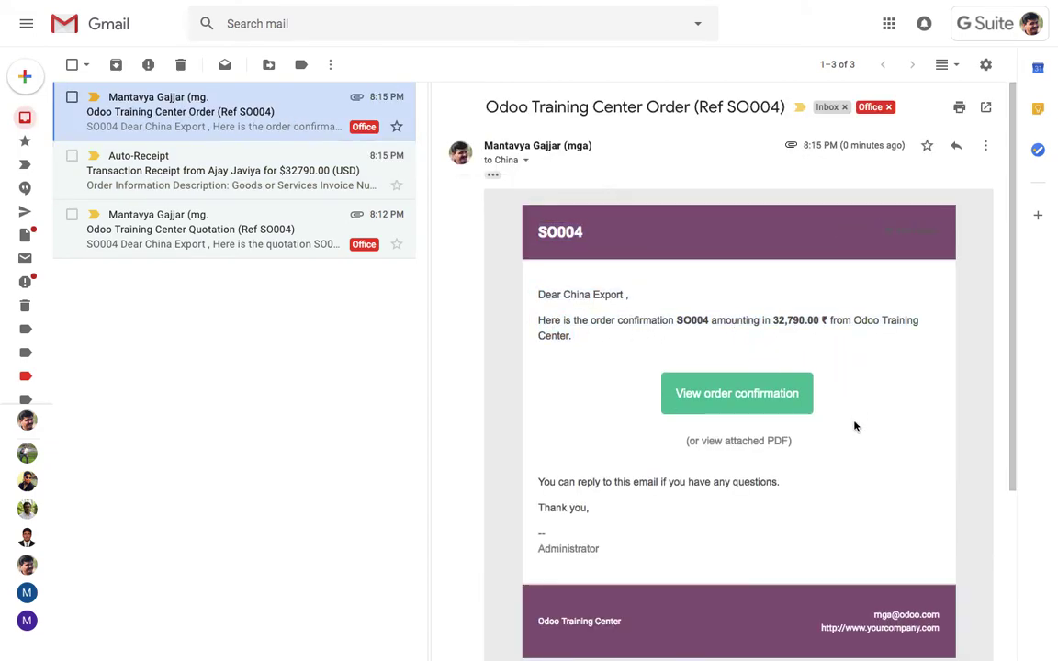
scroll(859, 405, down, 1)
scroll(860, 405, down, 2)
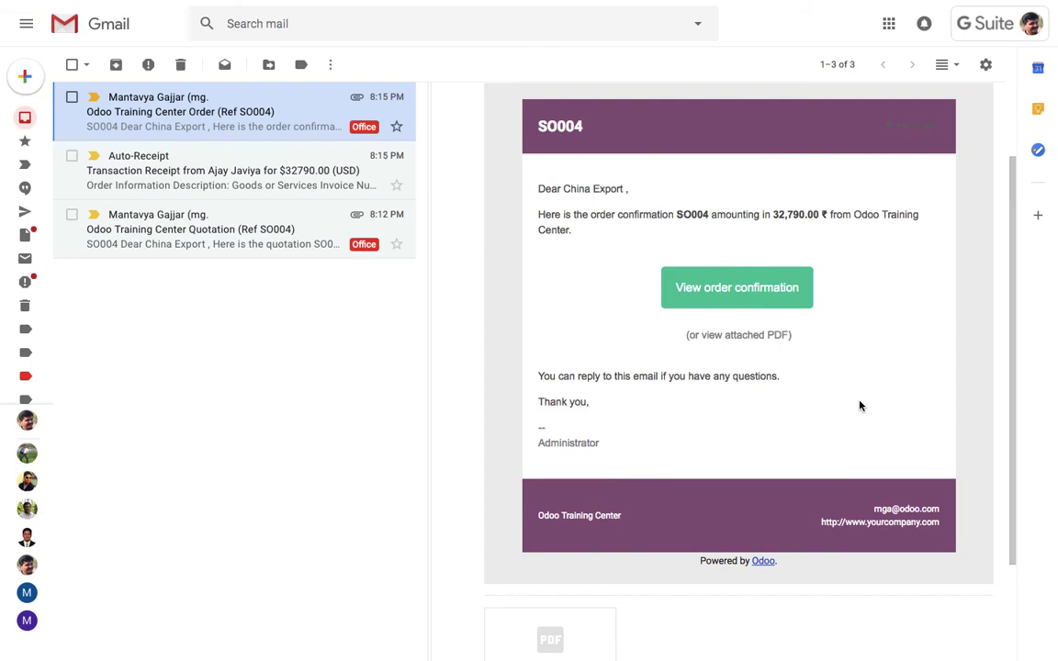
scroll(860, 405, down, 3)
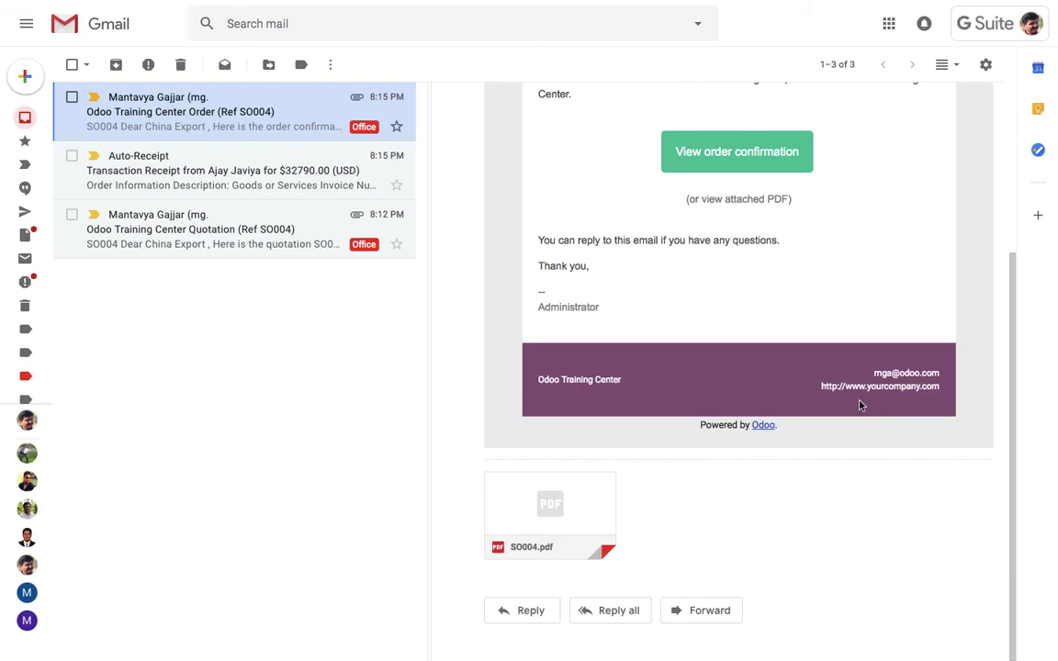
scroll(860, 405, up, 5)
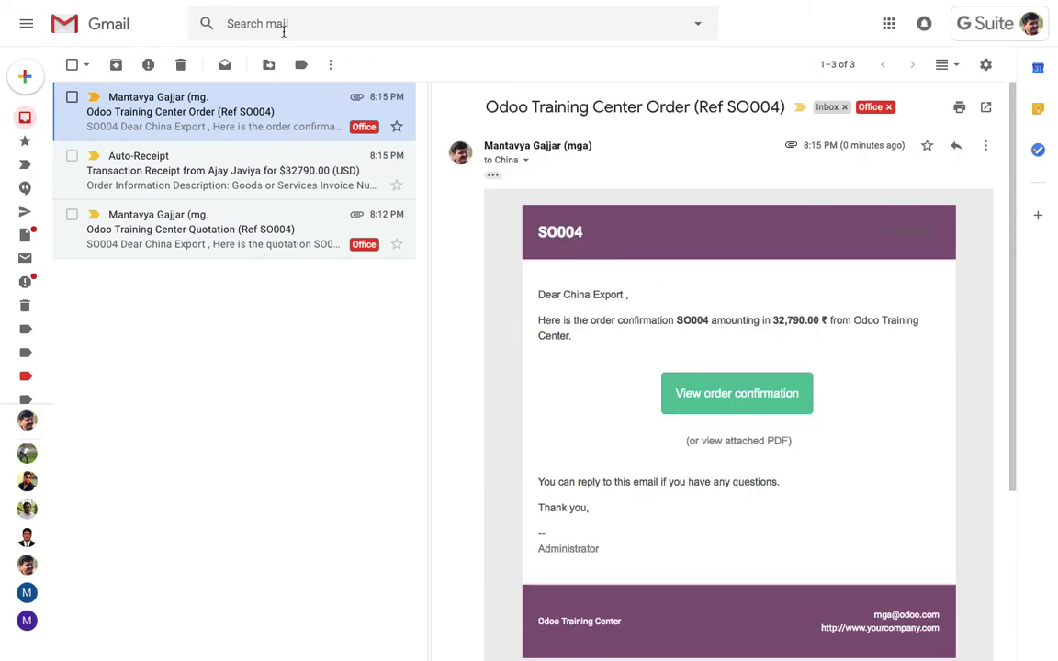
- Back on SO004 in Odoo, open its transaction showing 32,790.00 INR via Authorize.Net, Done
click(177, 5)
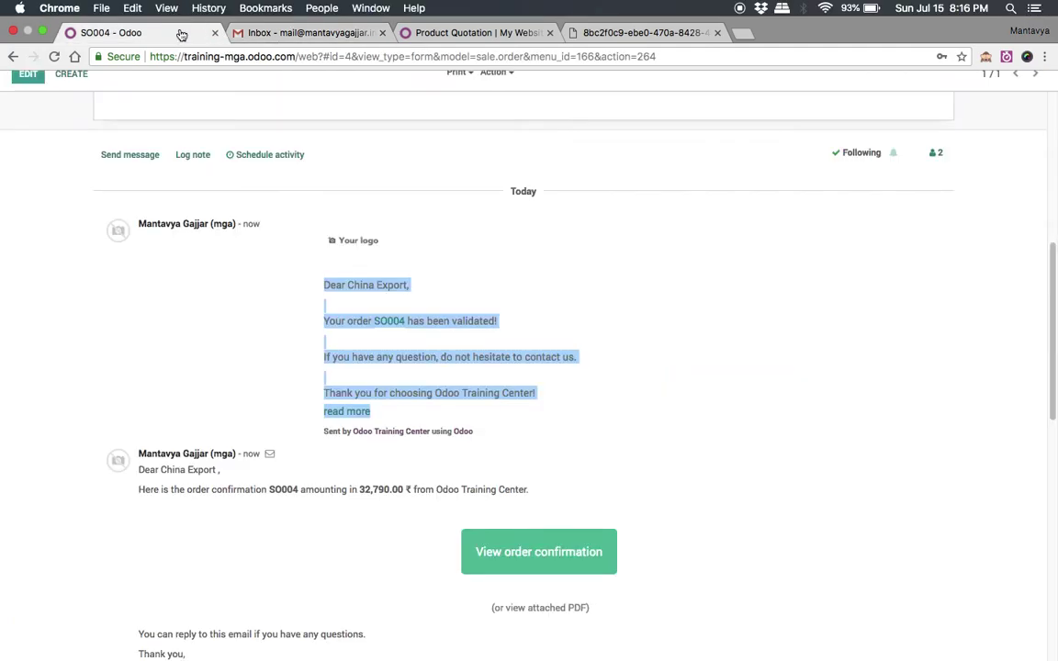
click(548, 295)
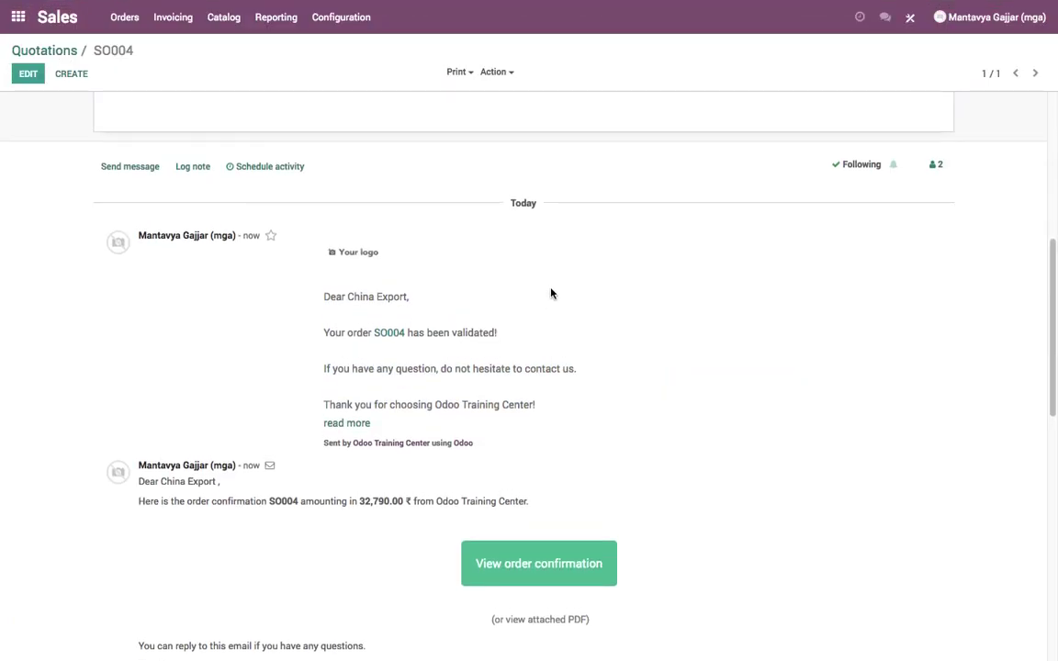
scroll(551, 293, up, 5)
scroll(551, 293, down, 10)
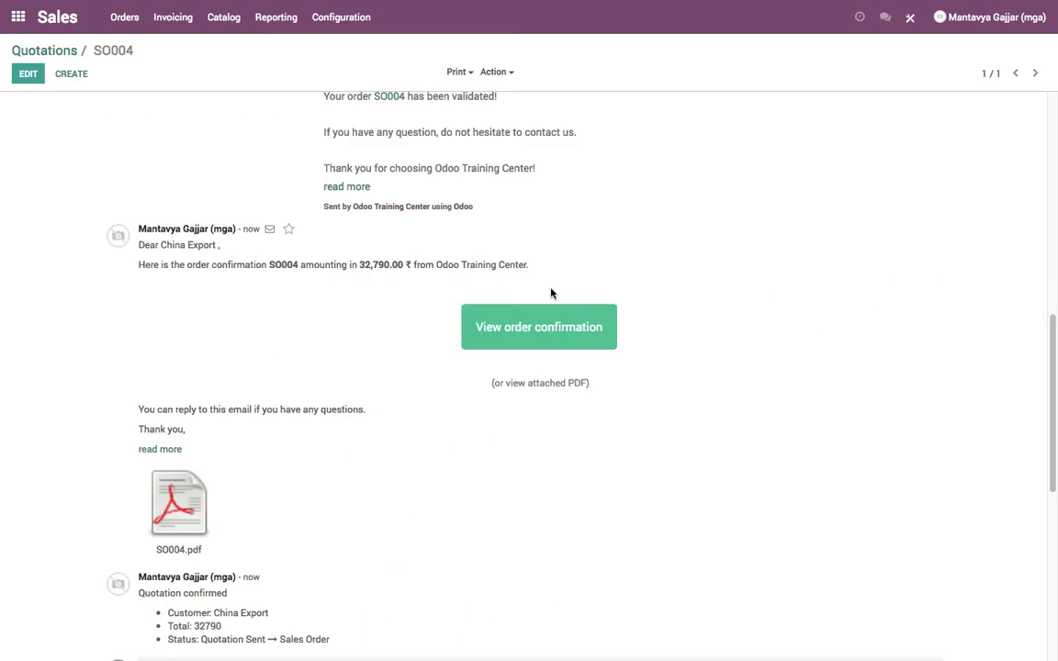
scroll(551, 293, down, 5)
scroll(552, 293, up, 6)
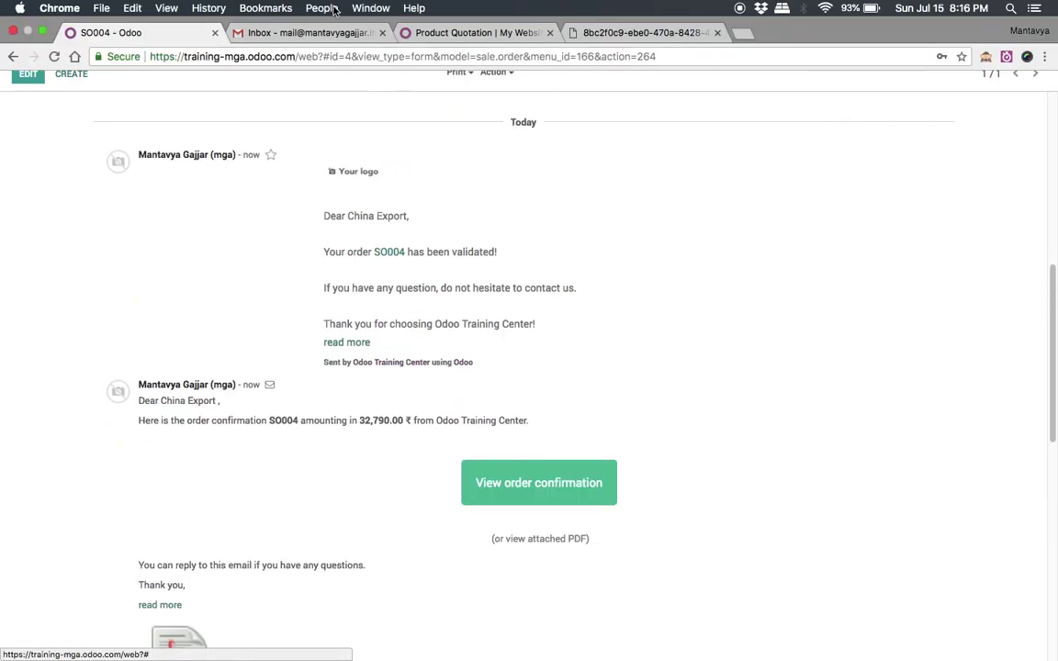
click(276, 33)
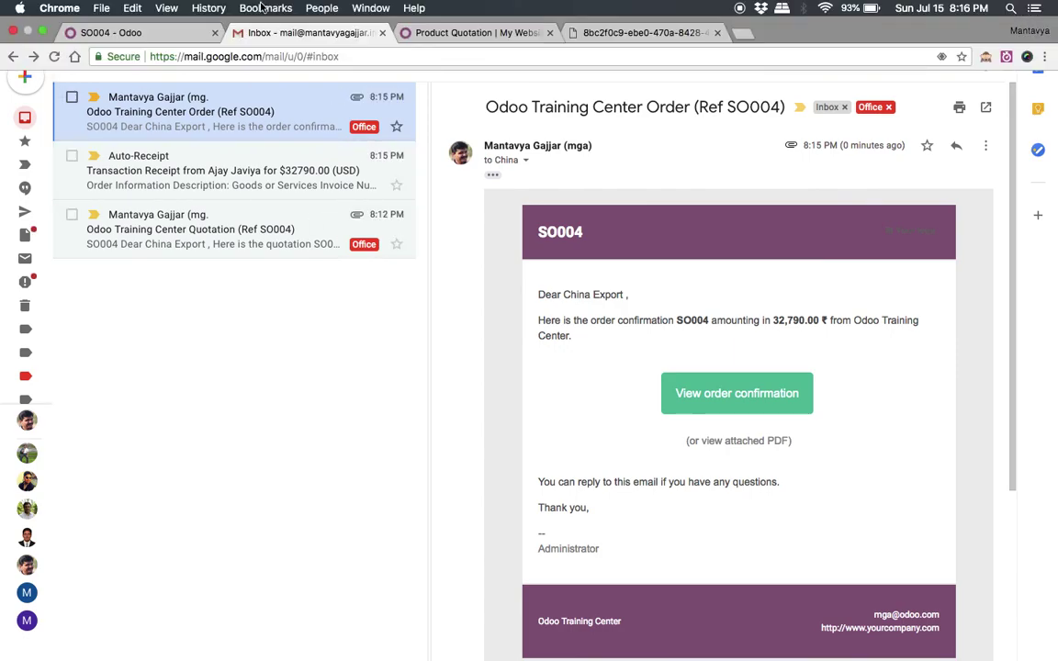
click(165, 38)
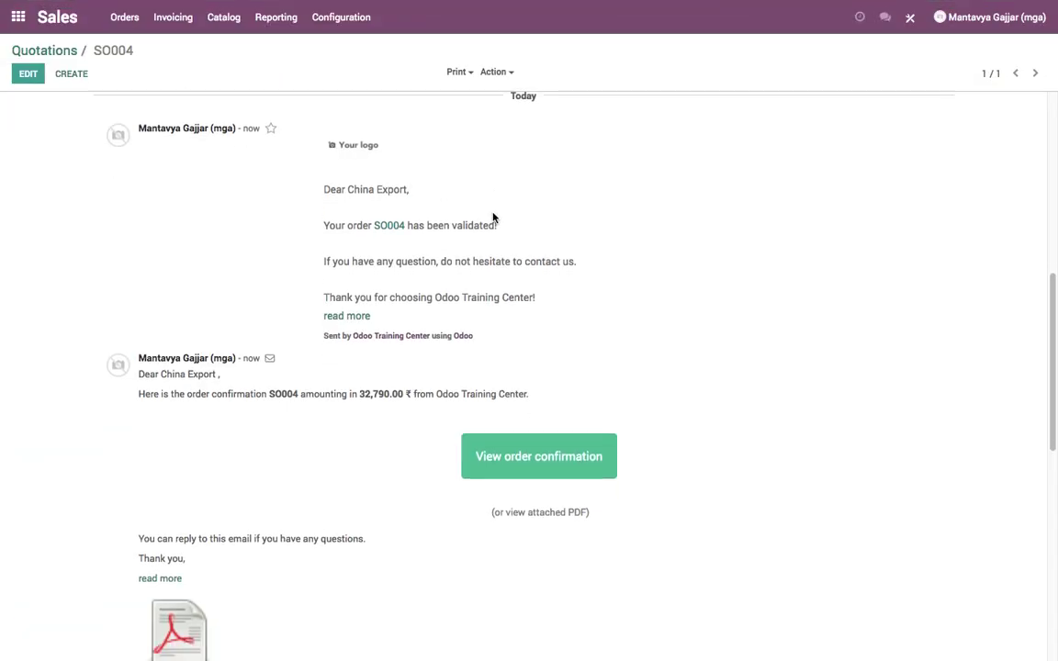
scroll(492, 218, up, 5)
scroll(493, 218, up, 3)
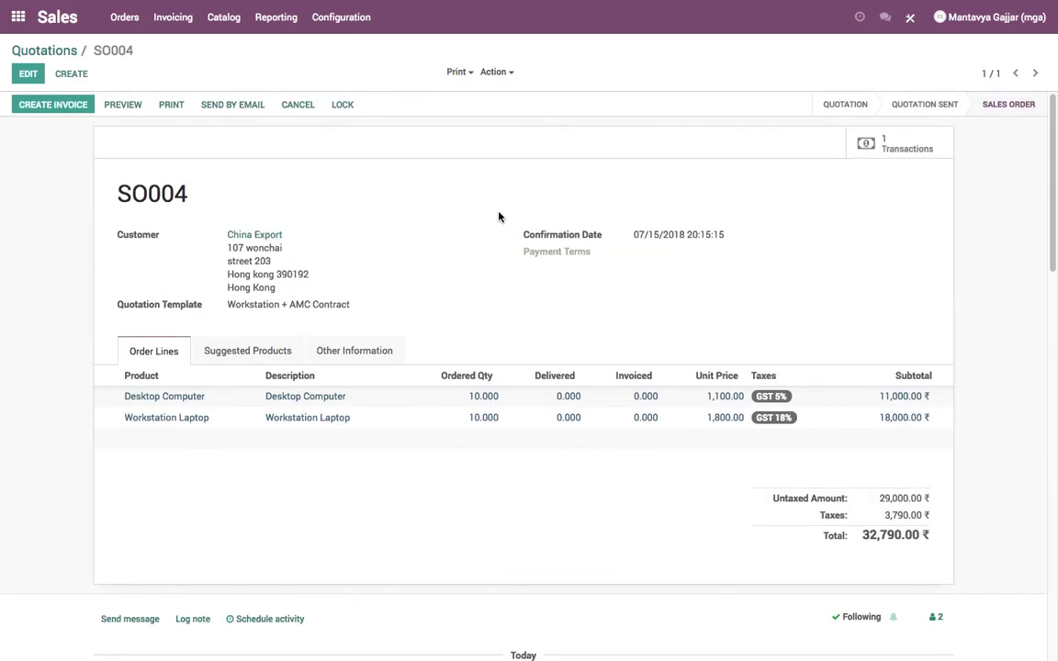
click(894, 150)
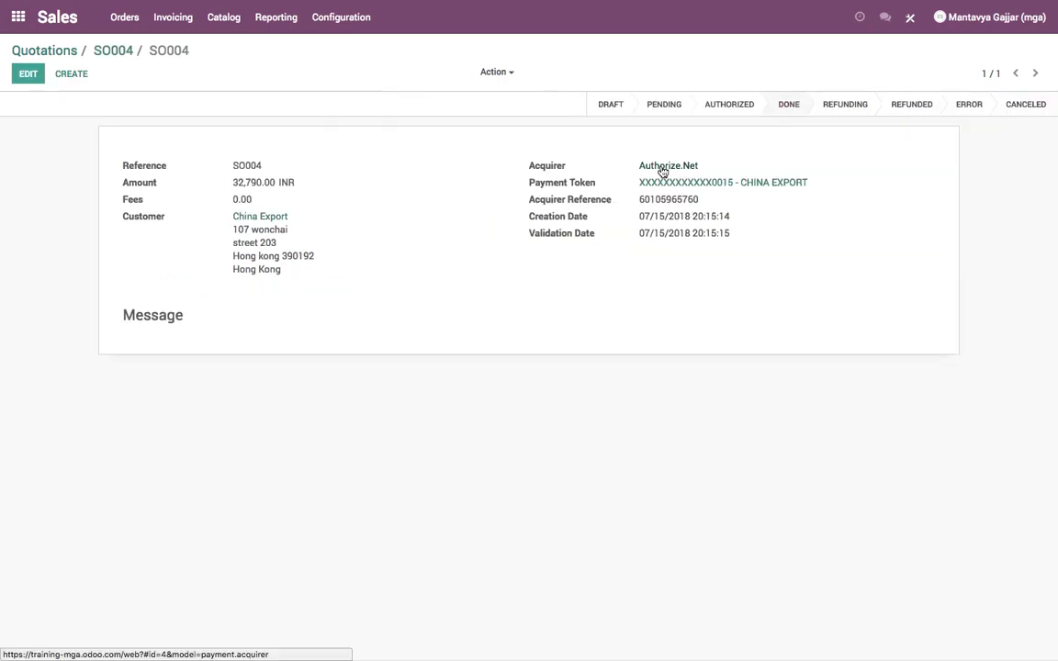